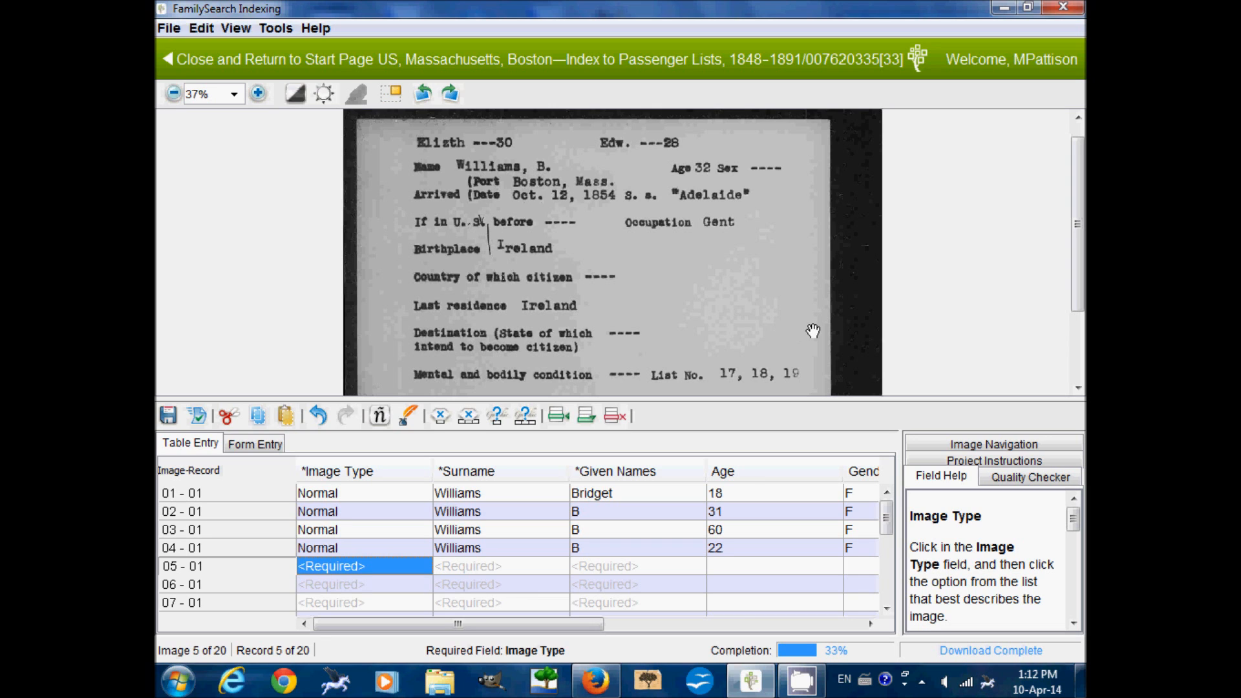
# Set the image type of record 05 to Normal.
pyautogui.moveTo(814, 330)
pyautogui.mouseDown()
pyautogui.moveTo(808, 252)
pyautogui.moveTo(812, 334)
pyautogui.mouseUp()
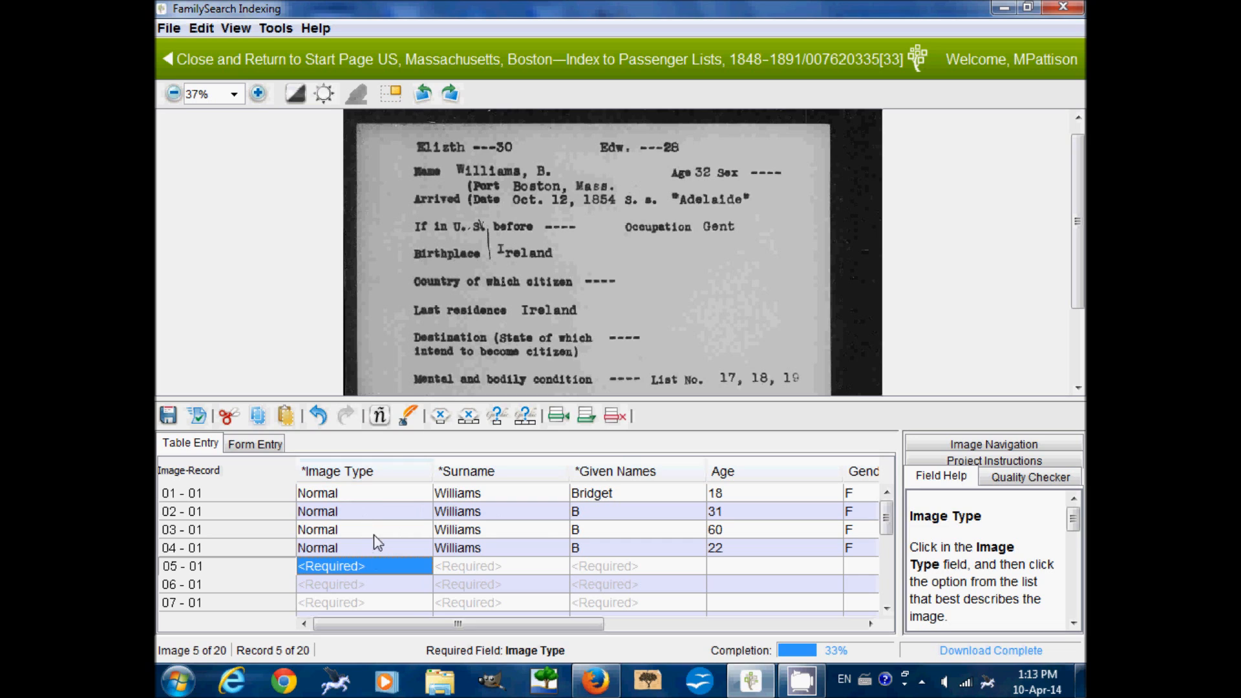
pyautogui.click(360, 566)
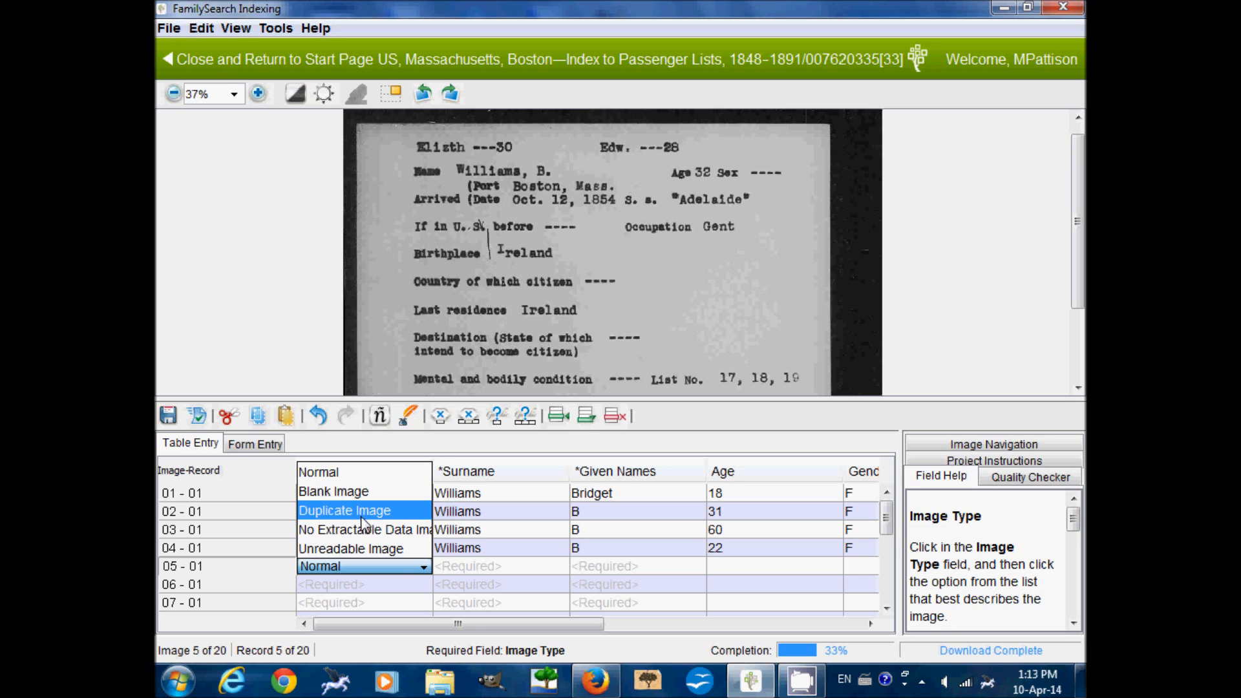
pyautogui.click(381, 568)
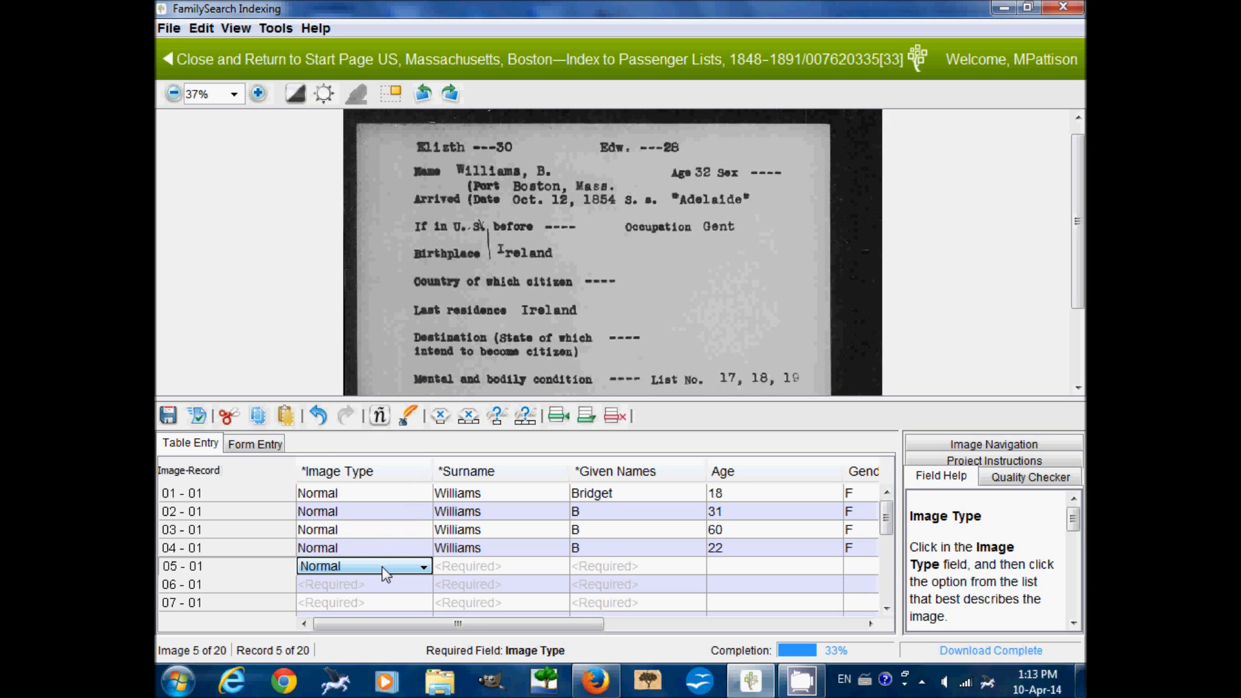
pyautogui.press('Tab')
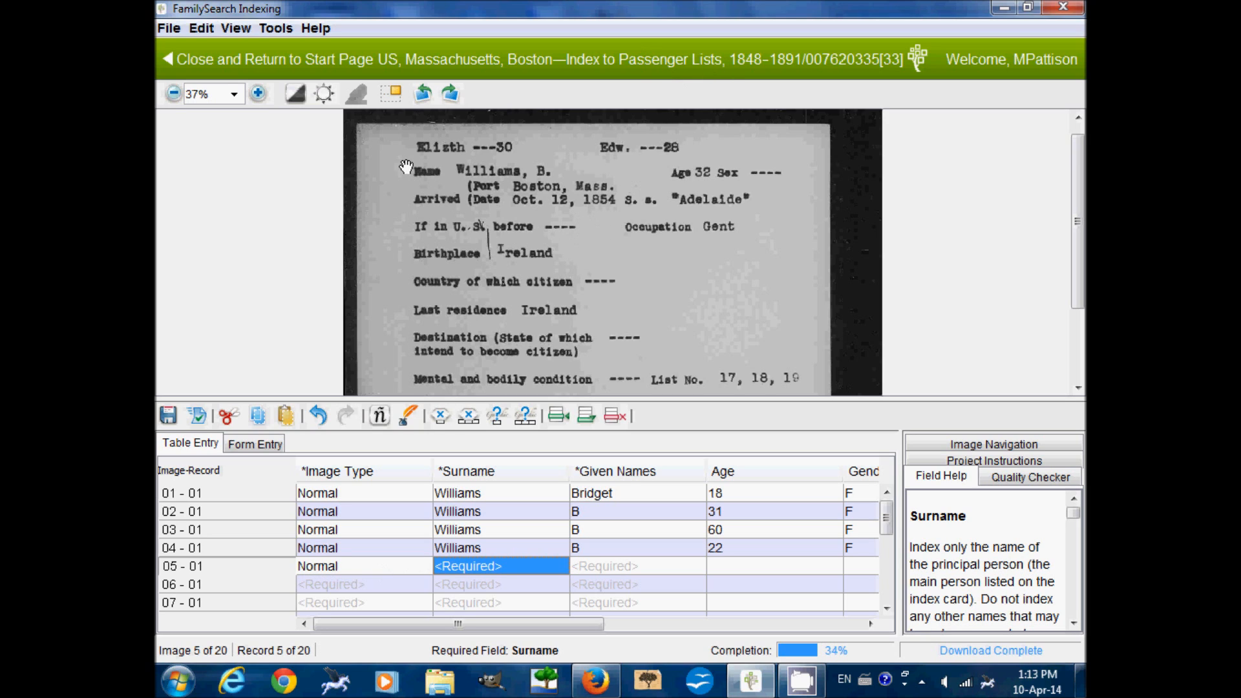
# Enter the passenger's surname and given-name initial from the index card in record 05.
pyautogui.click(259, 95)
pyautogui.scroll(-1, 556, 291)
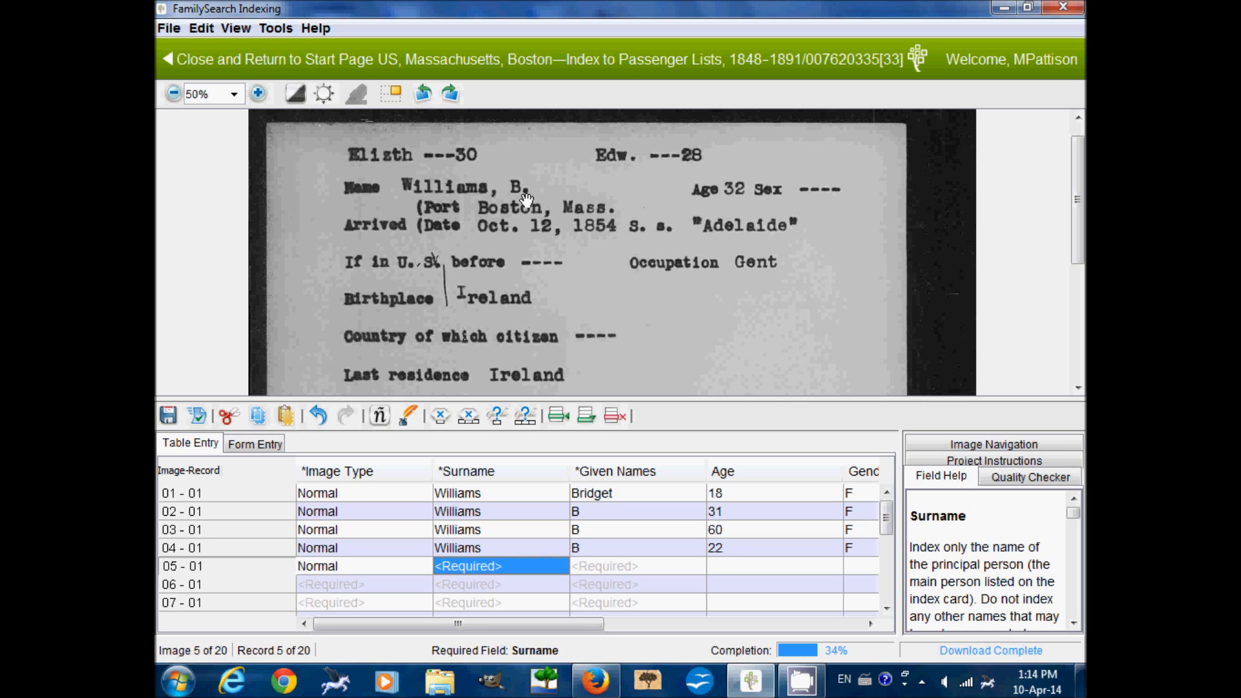
pyautogui.write('Williams')
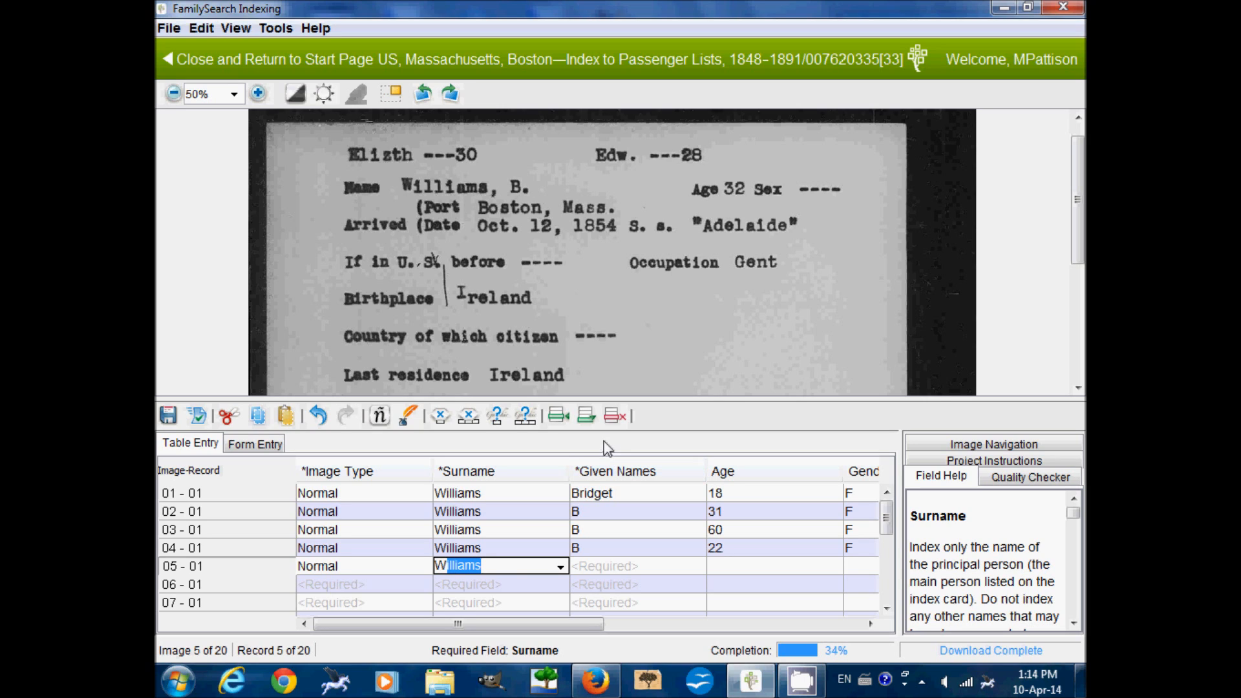
pyautogui.press('Tab')
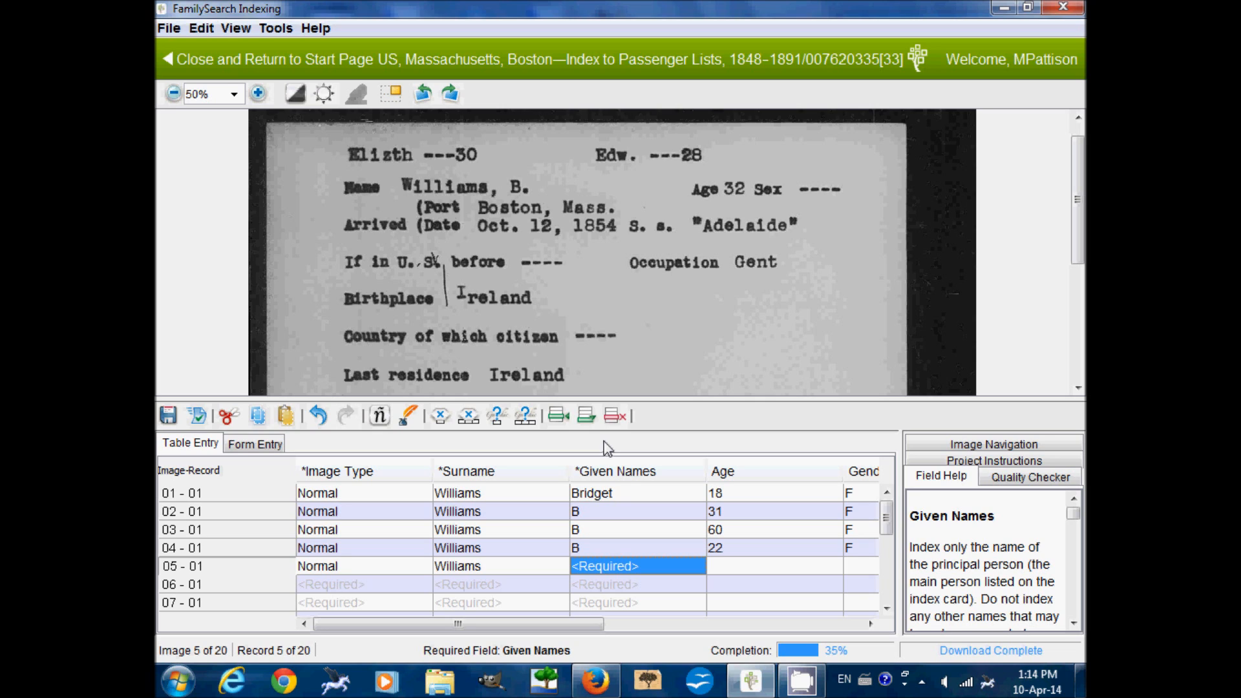
pyautogui.write('B')
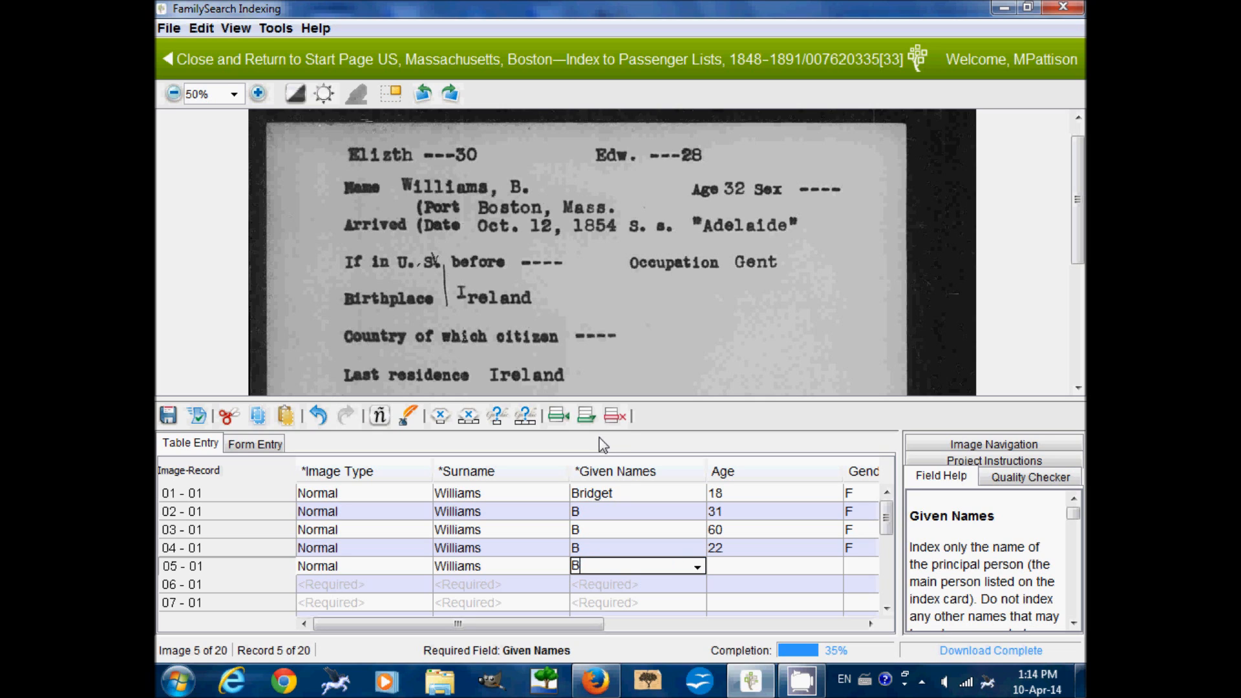
pyautogui.press('Tab')
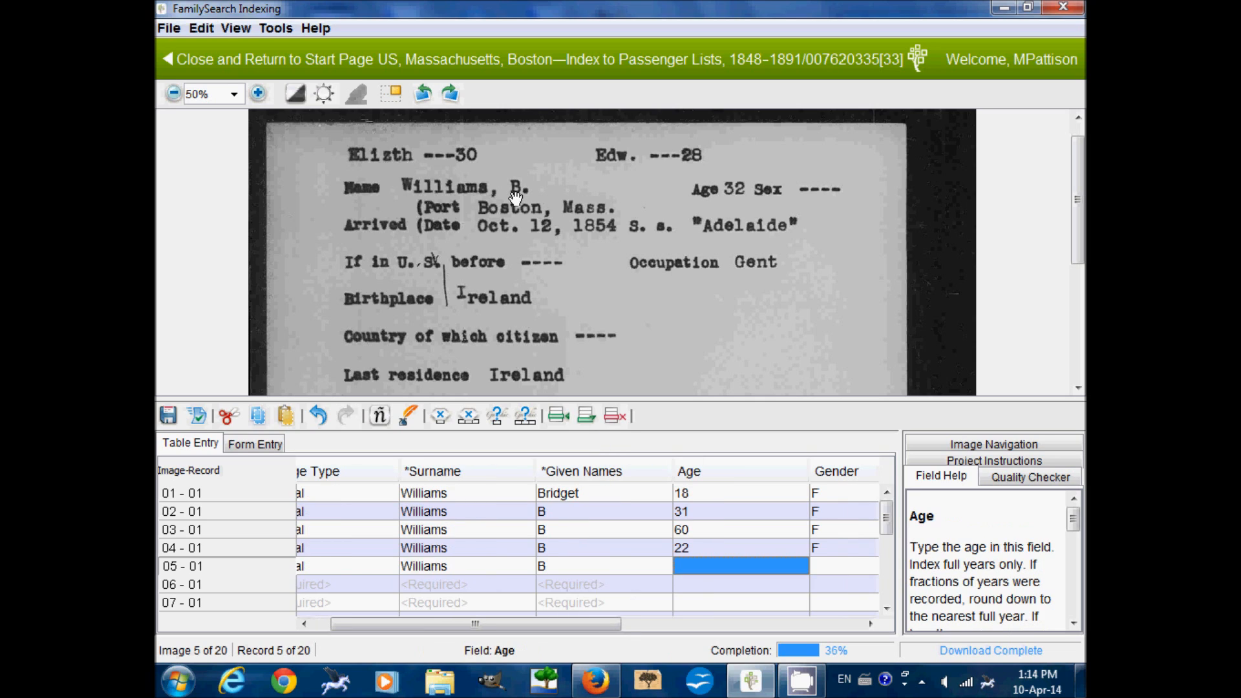
# Enter age 32 and gender M in record 05, consulting the gender field help and the cards of records 04 and 03.
pyautogui.write('32')
pyautogui.press('Tab')
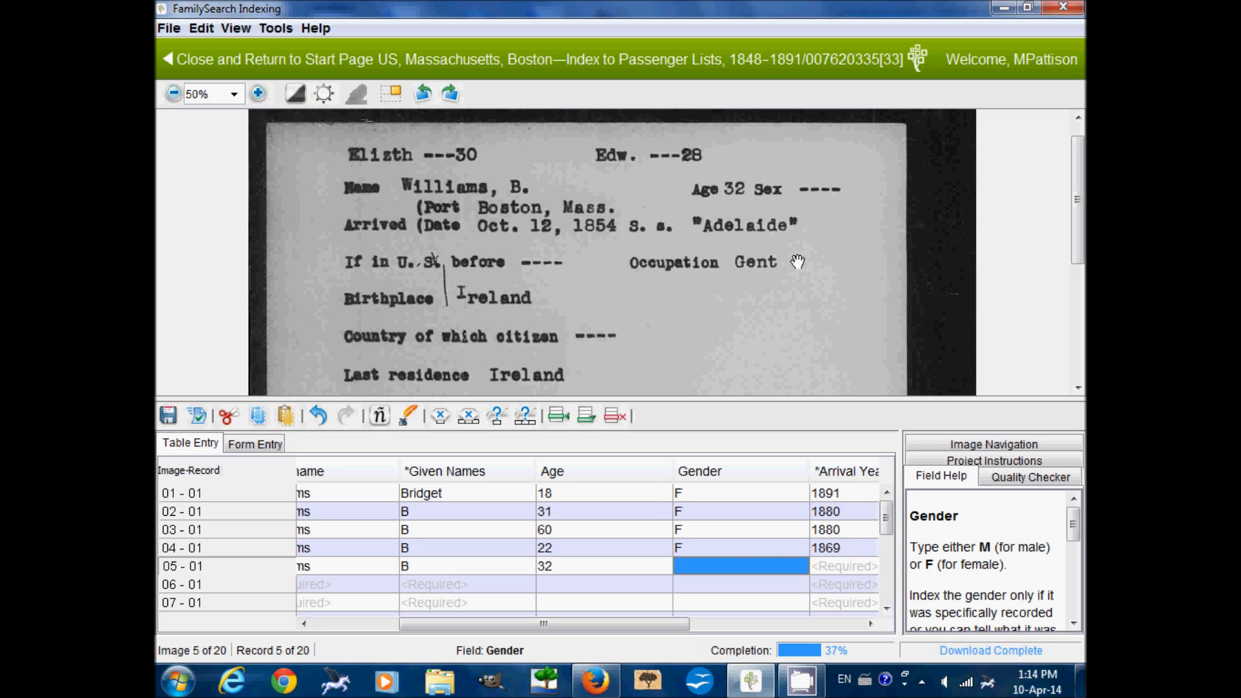
pyautogui.moveTo(1072, 514); pyautogui.dragTo(1074, 549)
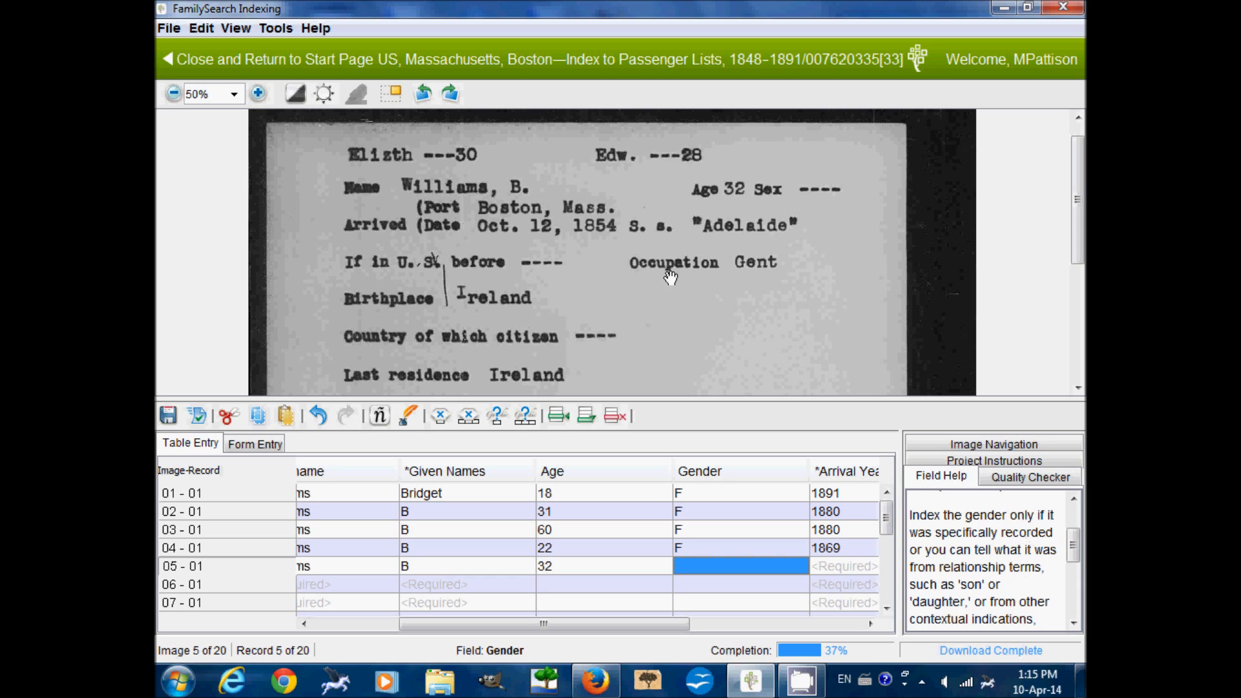
pyautogui.scroll(-2, 1074, 550)
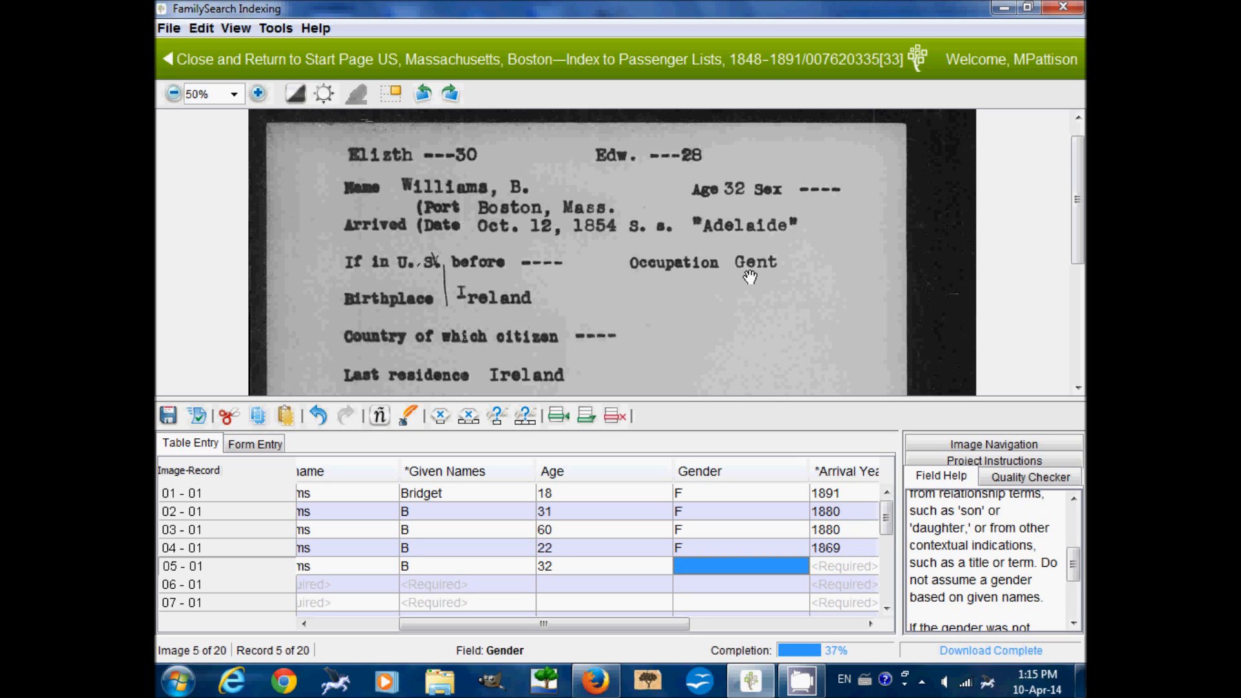
pyautogui.write('M')
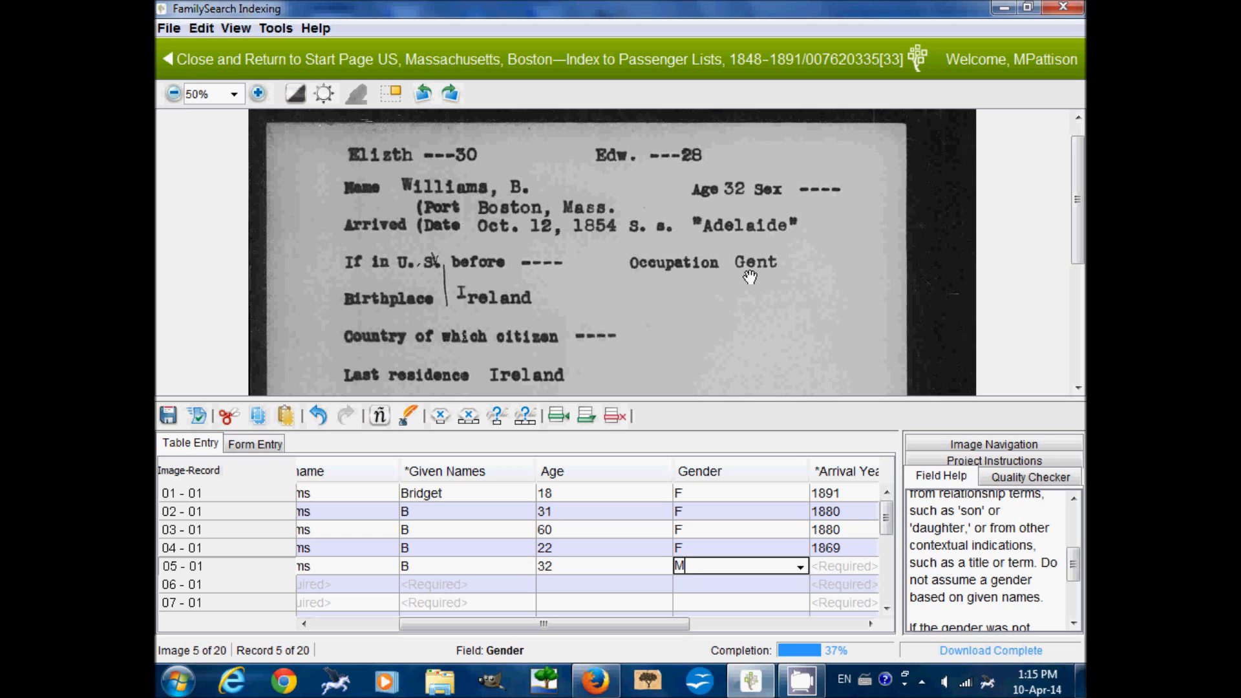
pyautogui.click(707, 548)
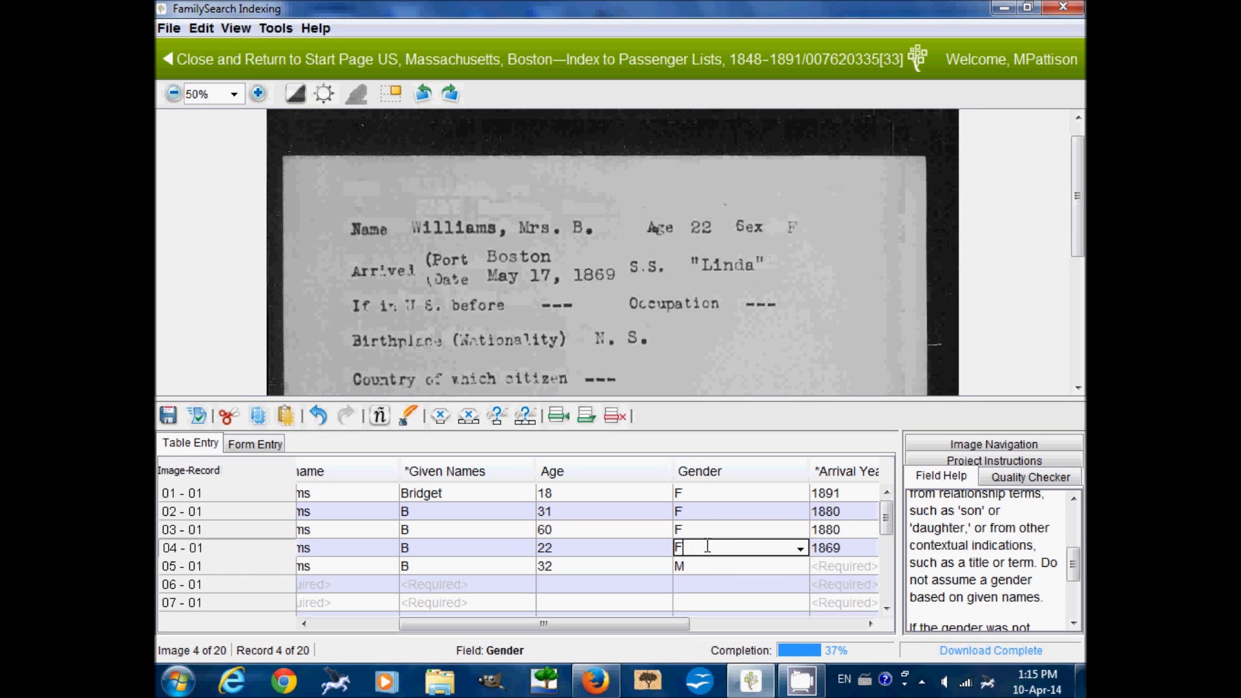
pyautogui.click(702, 534)
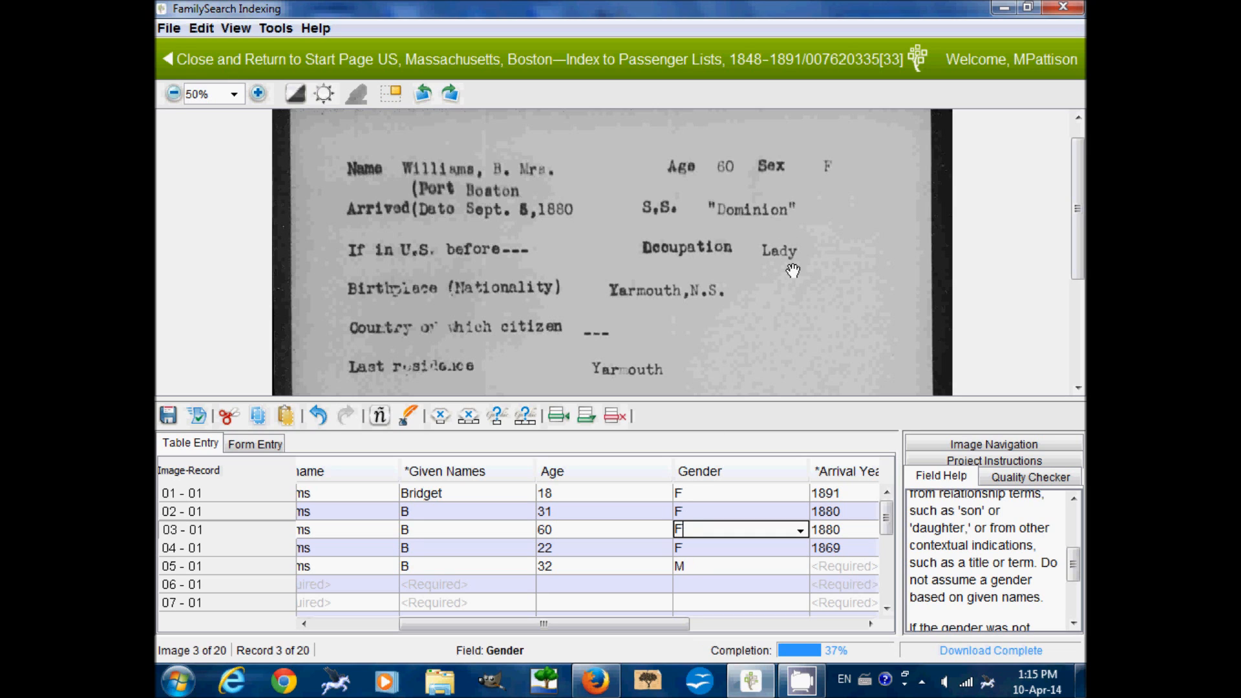
pyautogui.click(688, 566)
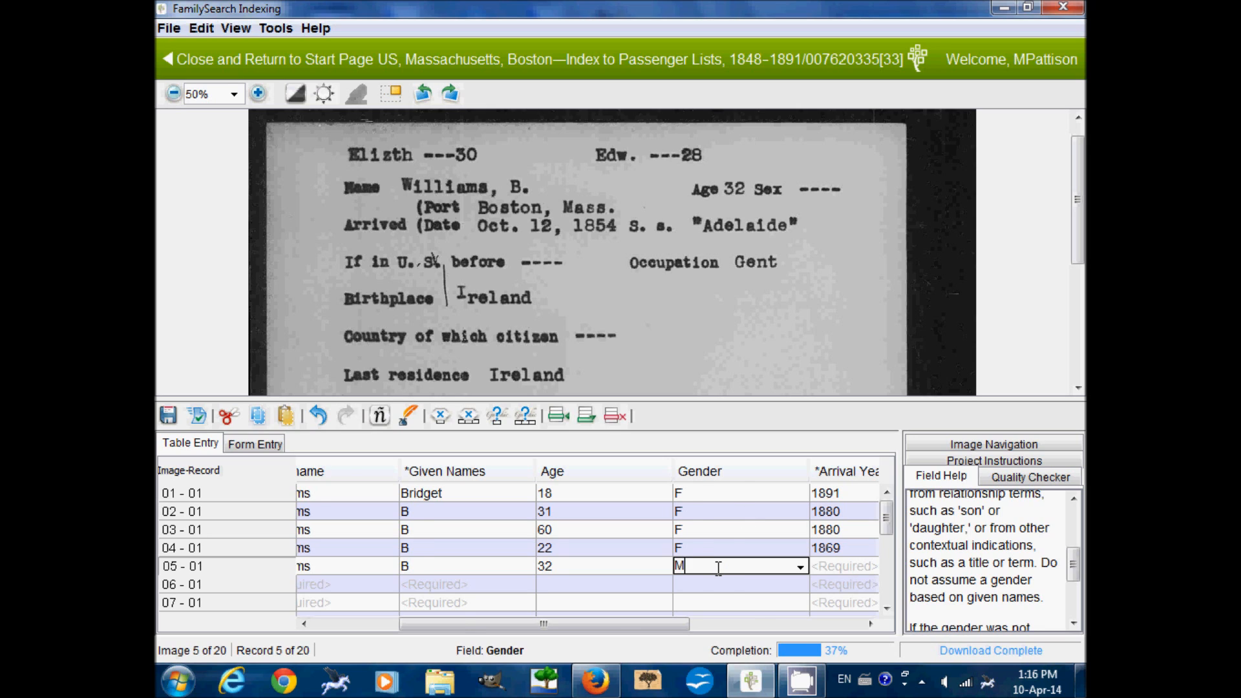
pyautogui.press('Tab')
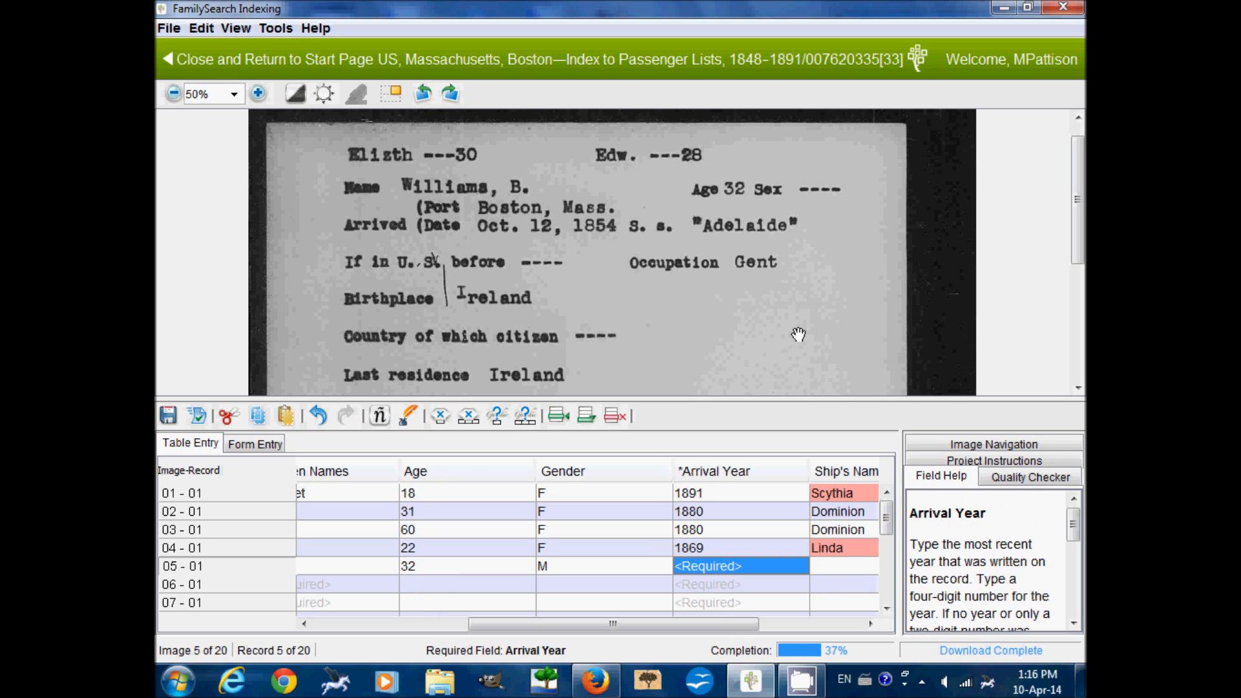
# Complete record 05 with arrival year 1854, ship's name Adelaide and birthplace Ireland.
pyautogui.write('1854')
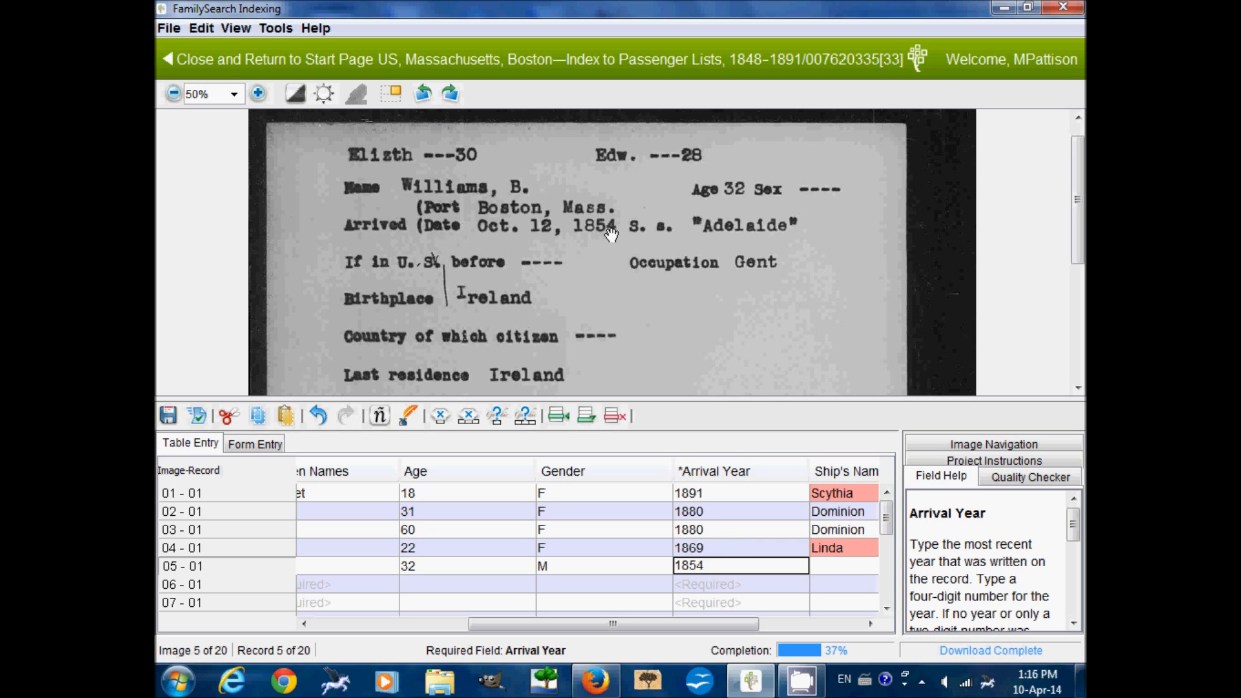
pyautogui.press('Tab')
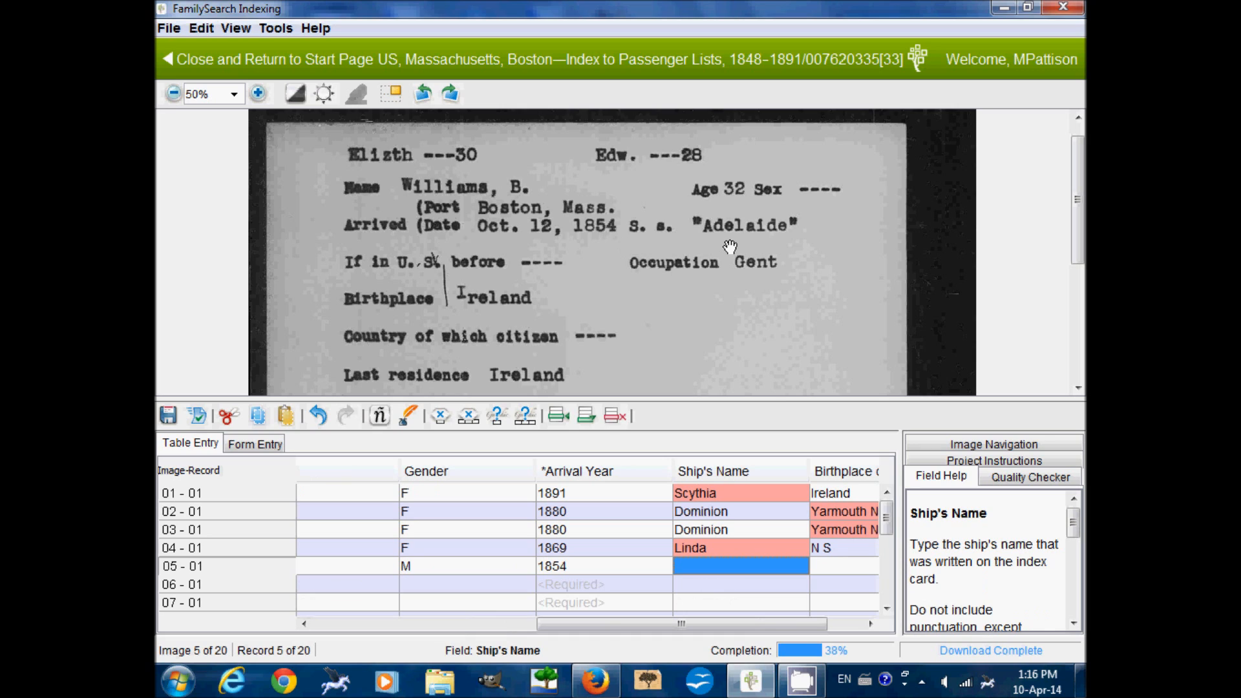
pyautogui.write('Adelaide')
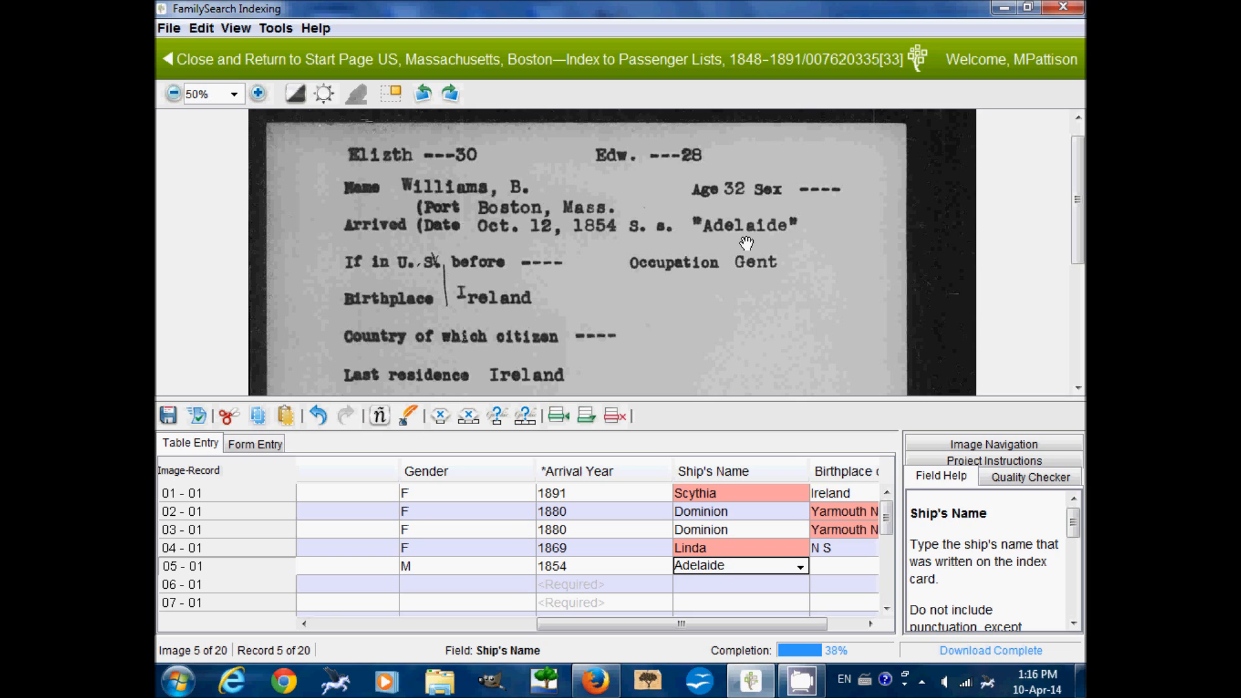
pyautogui.press('Tab')
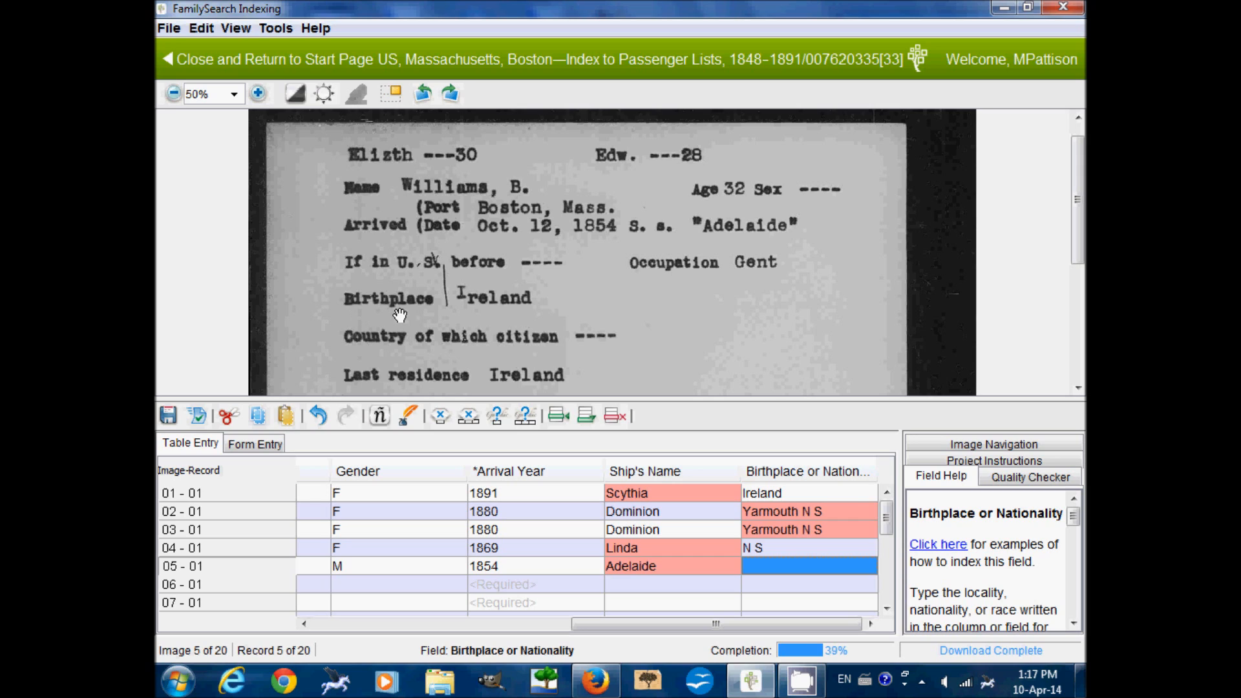
pyautogui.write('Ireland')
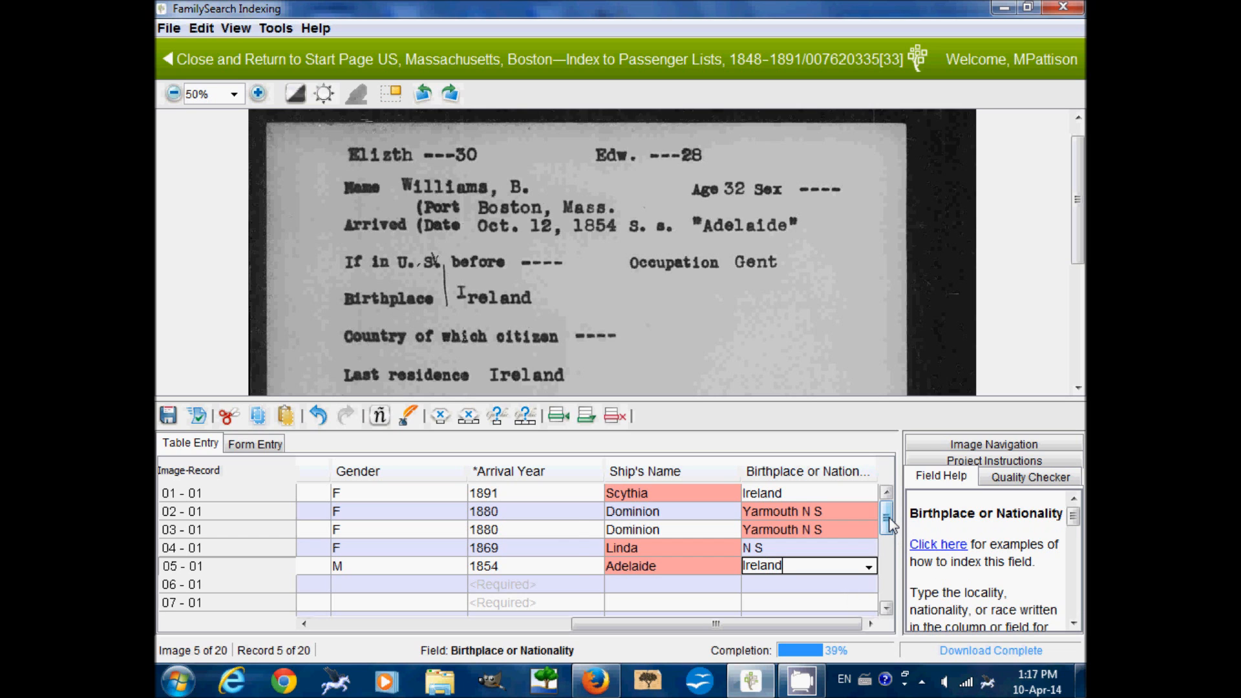
pyautogui.press('Tab')
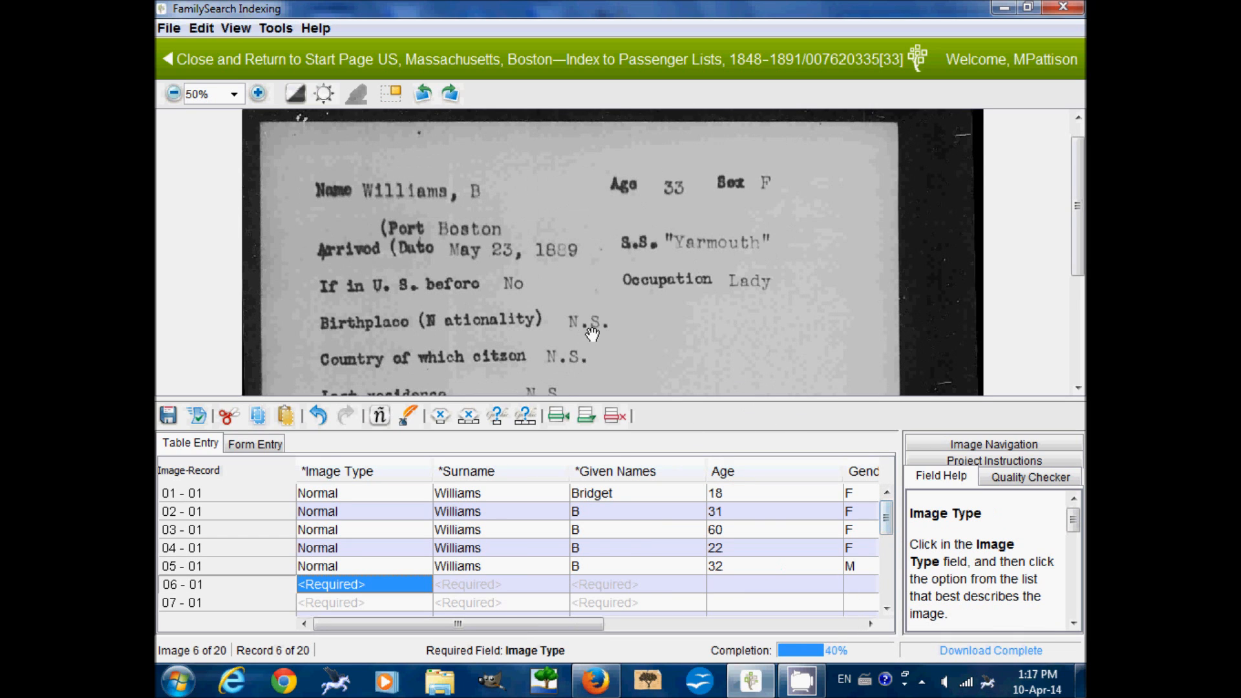
# Set record 08's image type to Normal and enter the passenger's surname and given-name initial from its card.
pyautogui.moveTo(593, 327); pyautogui.dragTo(599, 246)
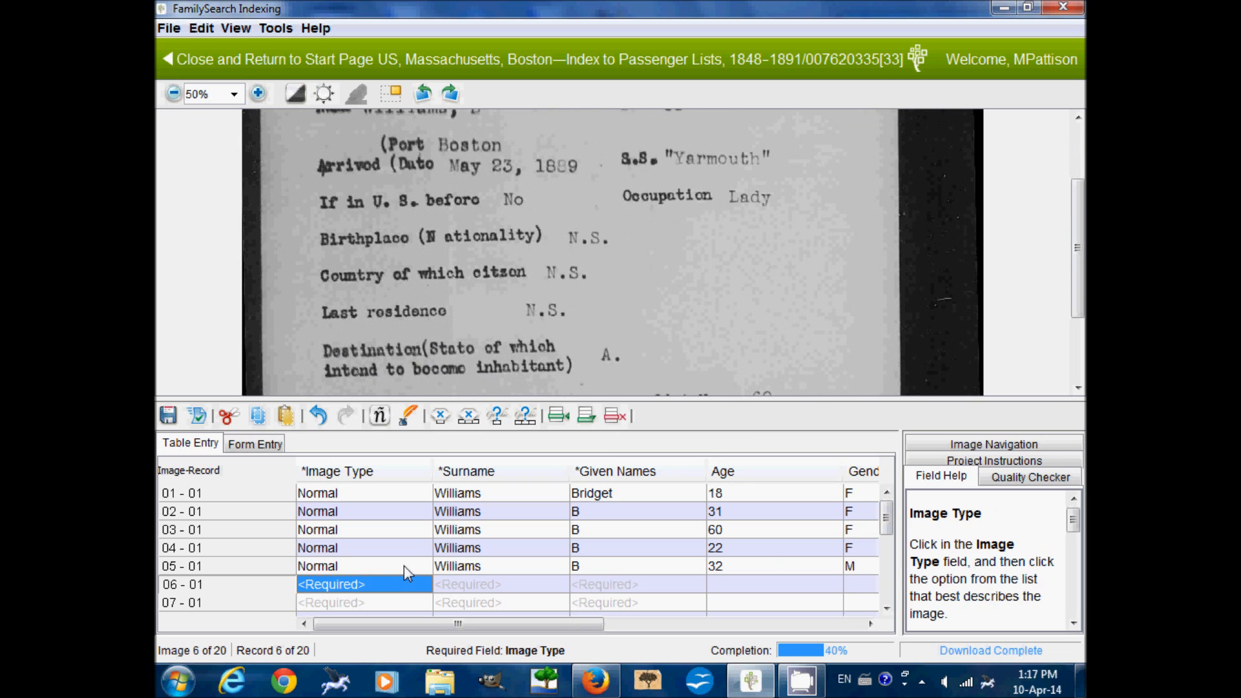
pyautogui.scroll(-2, 375, 571)
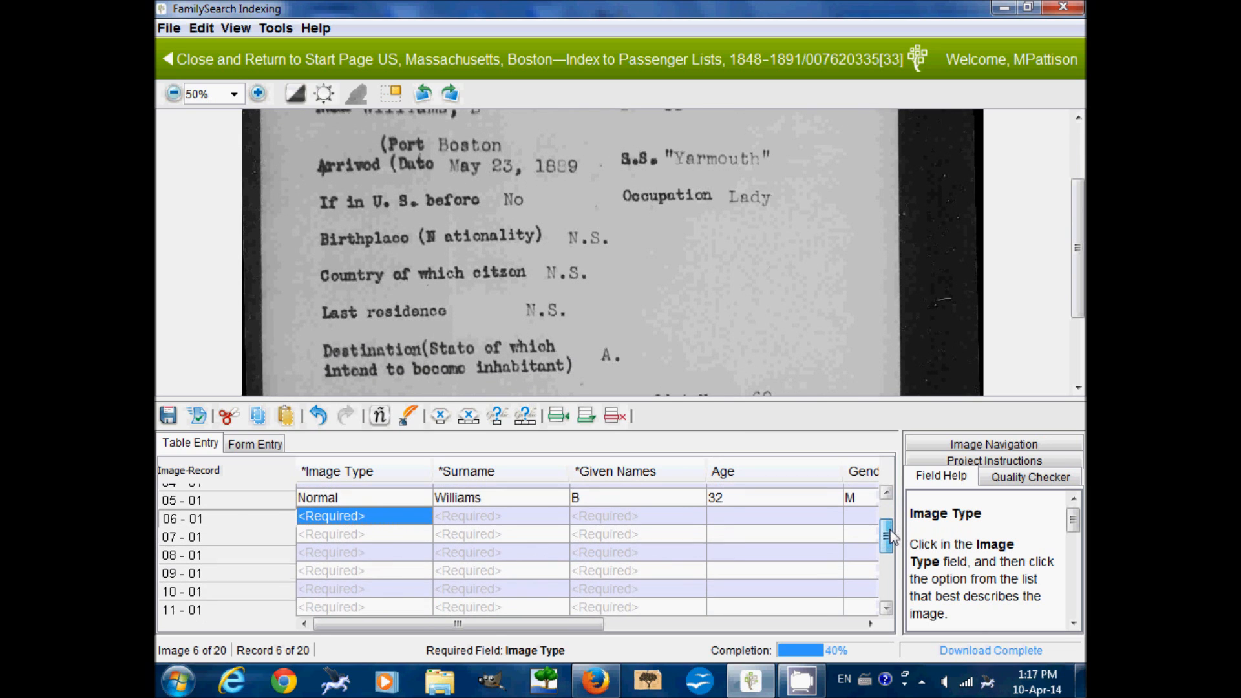
pyautogui.click(349, 554)
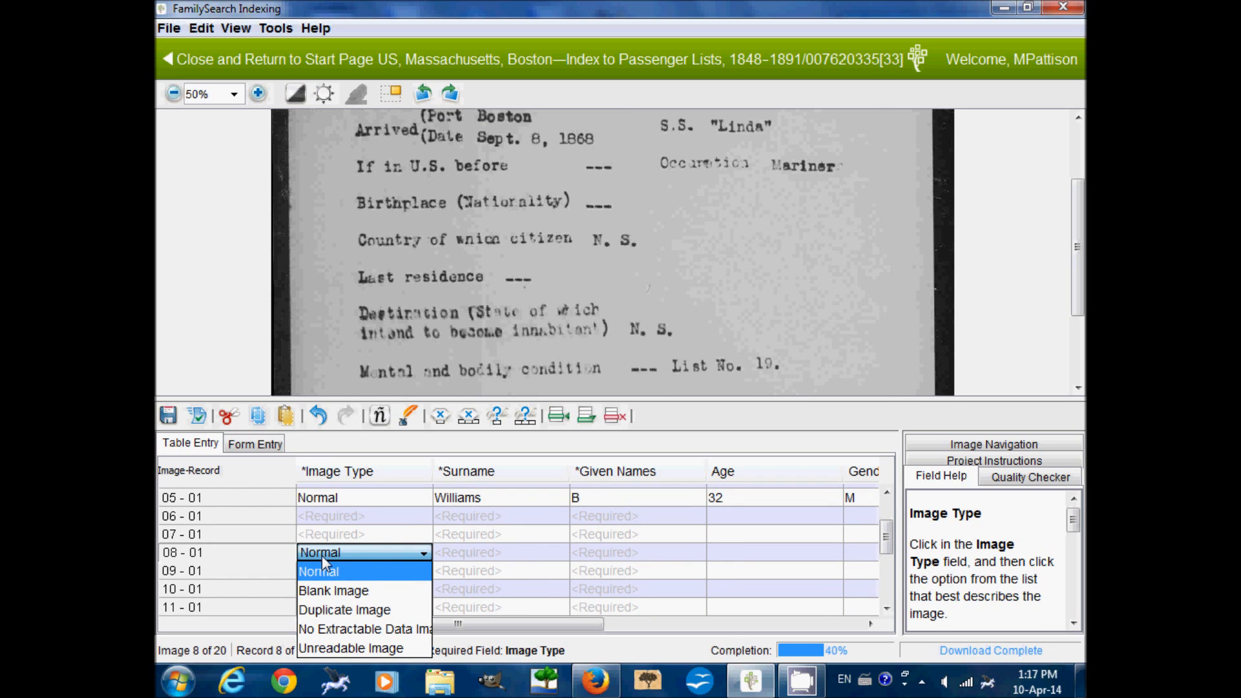
pyautogui.press('Tab')
pyautogui.moveTo(895, 172); pyautogui.dragTo(884, 258)
pyautogui.write('Williams')
pyautogui.press('Tab')
pyautogui.write('B')
pyautogui.press('Tab')
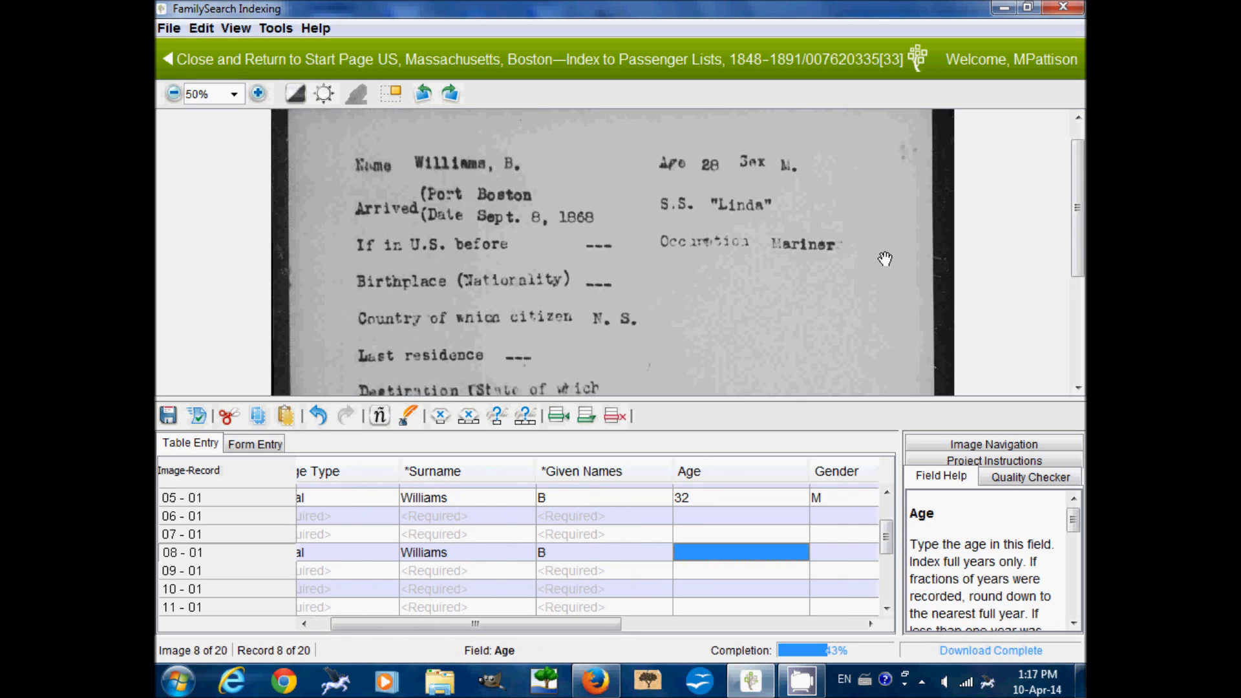
# Enter age 28 and gender M in record 08.
pyautogui.write('28')
pyautogui.press('Tab')
pyautogui.write('M')
pyautogui.press('Tab')
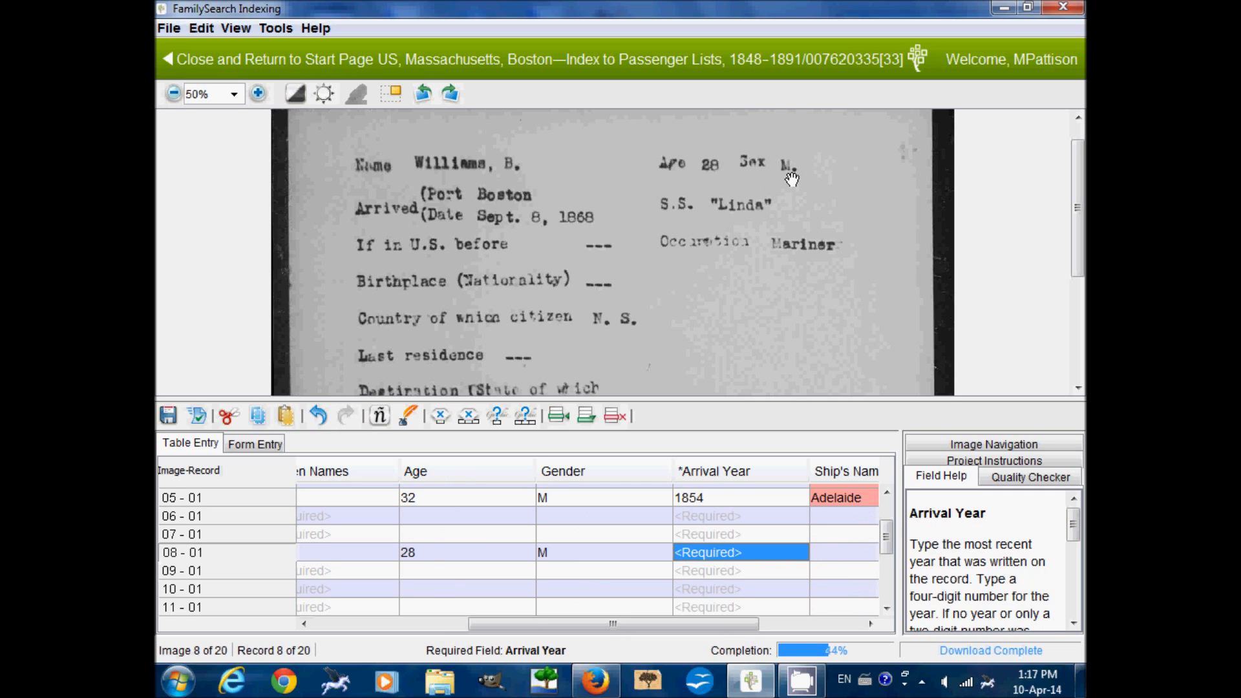
# Complete record 08 with arrival year 1868, ship's name Linda and birthplace or nationality N S.
pyautogui.write('1868')
pyautogui.press('Tab')
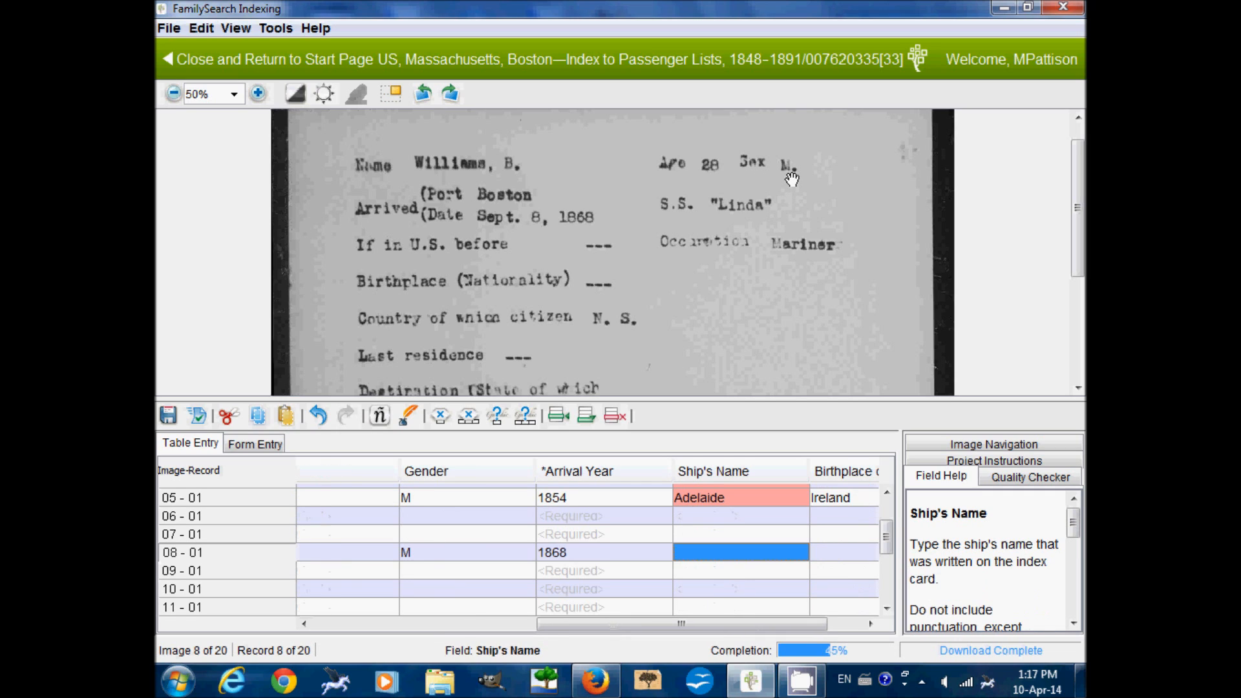
pyautogui.write('Linda')
pyautogui.press('Tab')
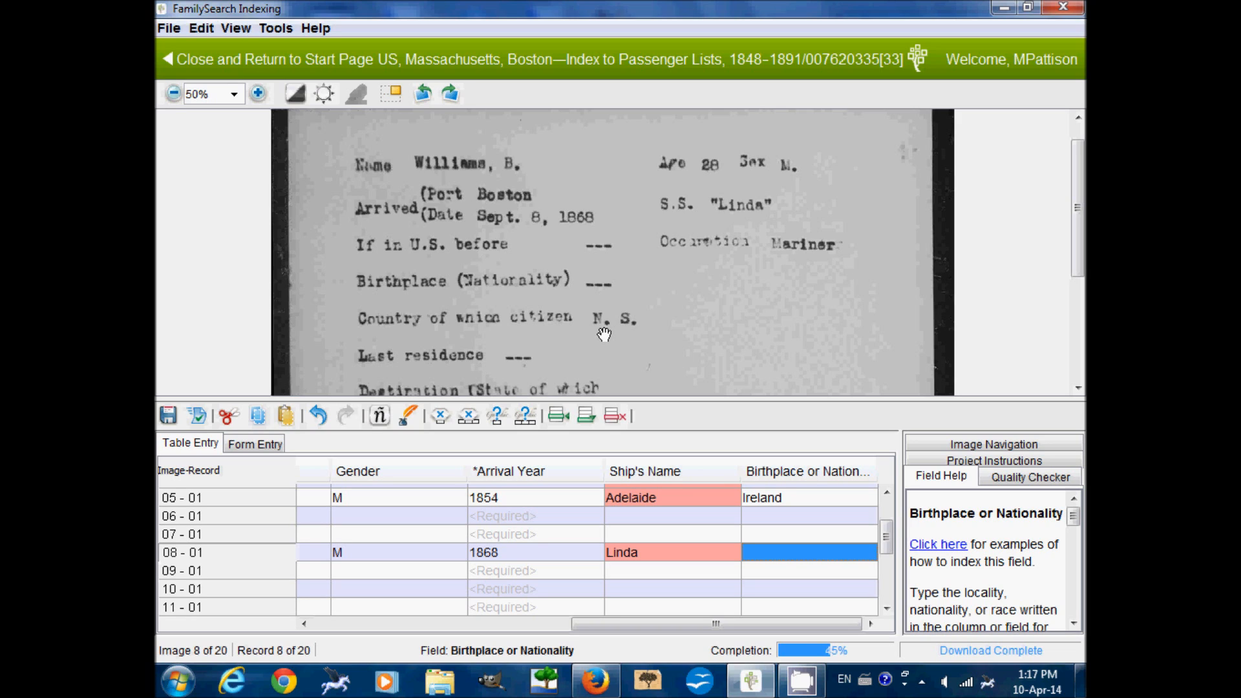
pyautogui.write('N S')
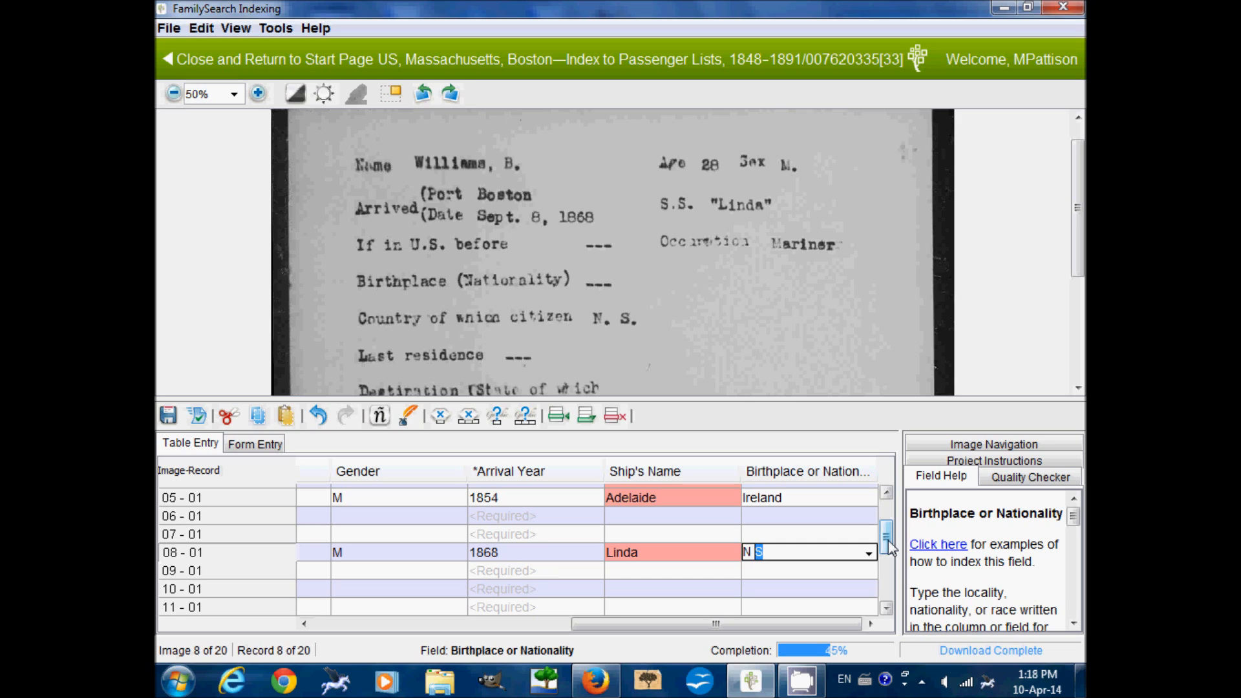
pyautogui.click(769, 552)
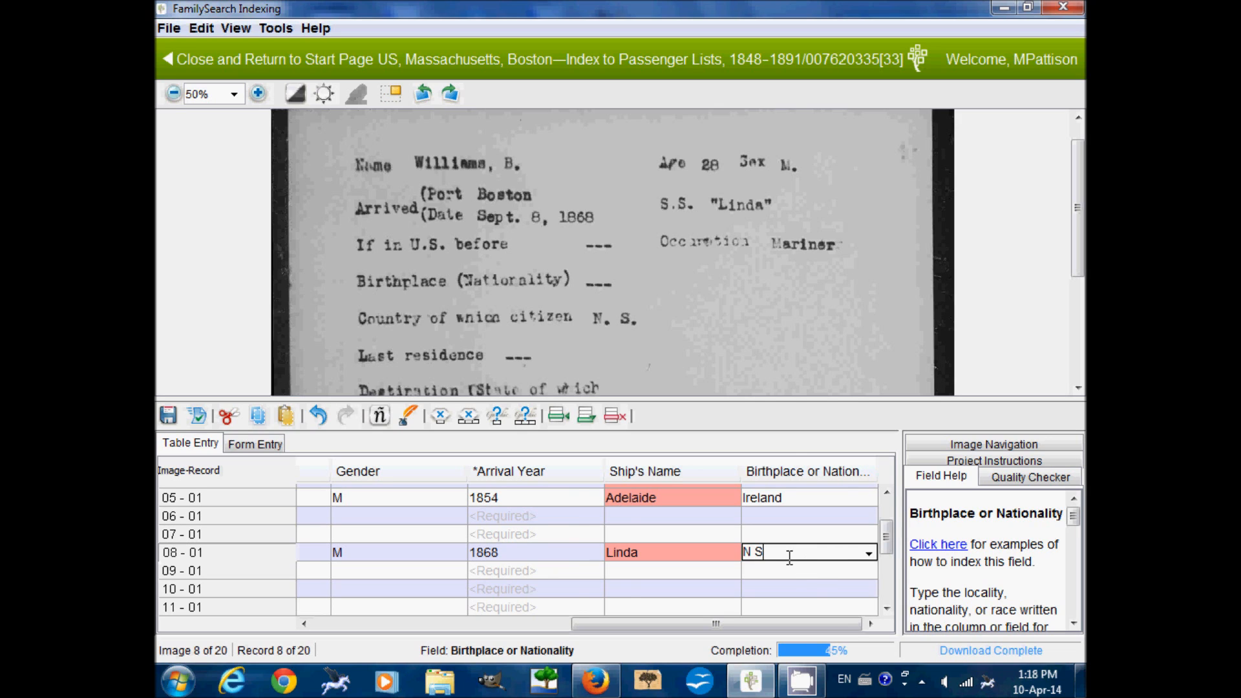
pyautogui.press('Tab')
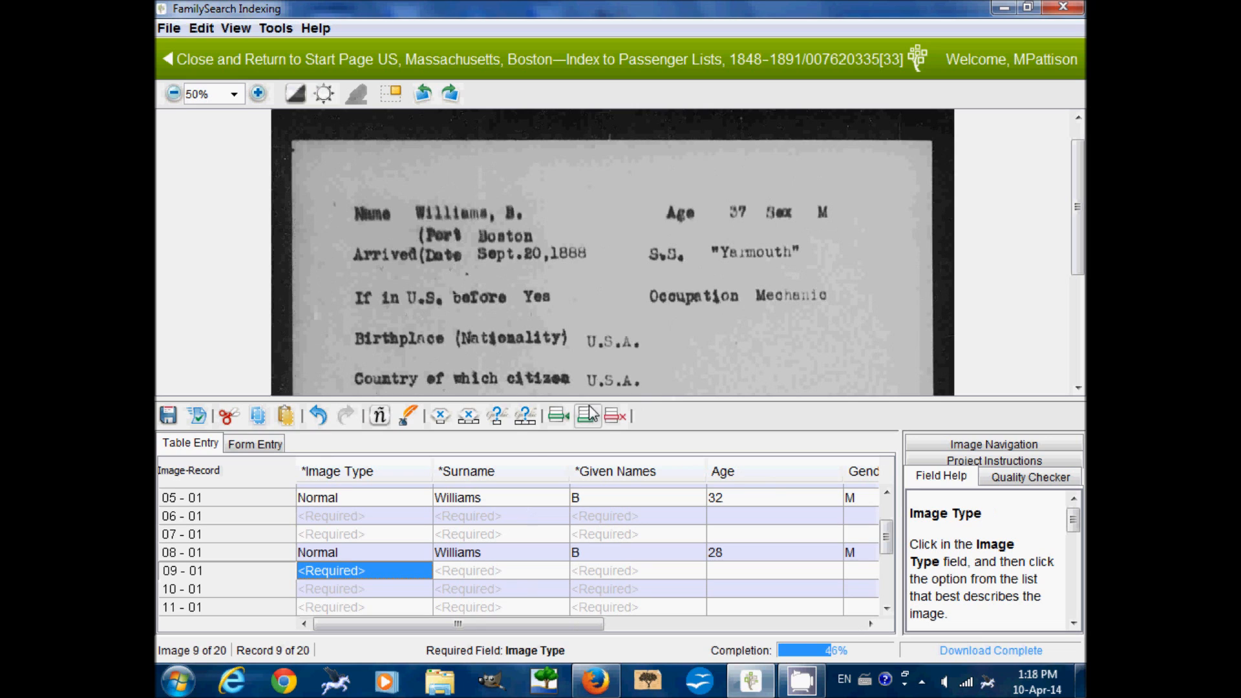
# Bring up record 15 and view the passenger details on its index card.
pyautogui.scroll(-1, 381, 579)
pyautogui.scroll(-1, 278, 568)
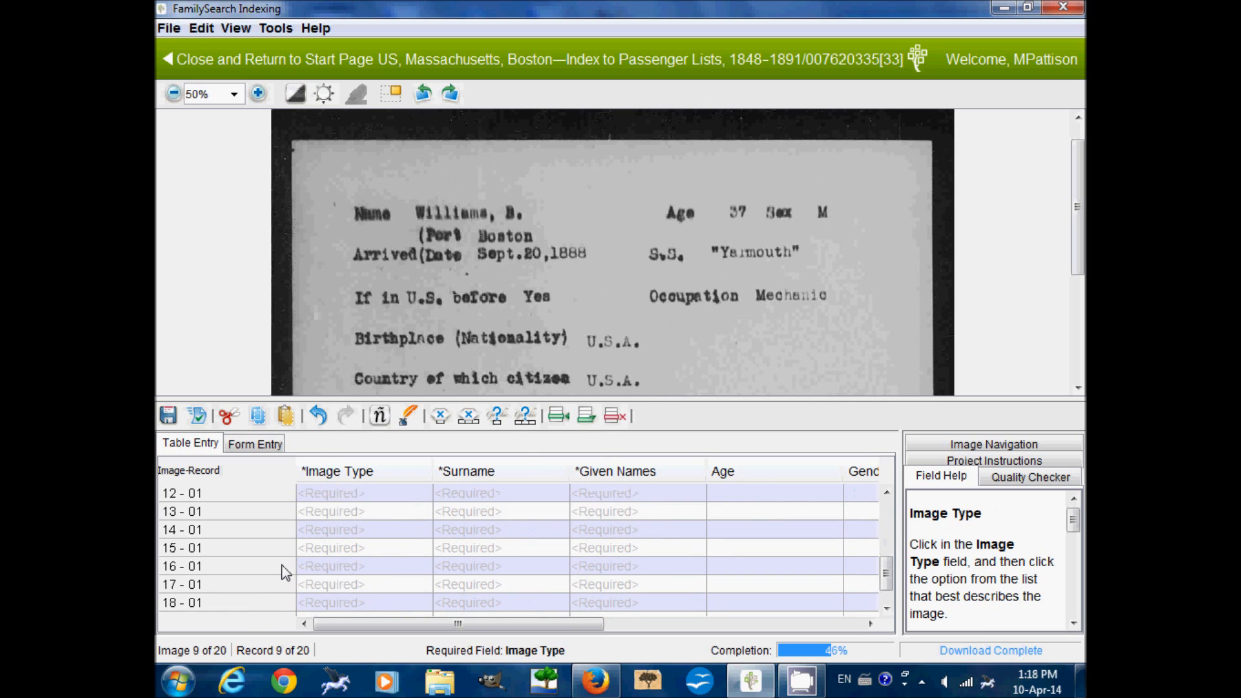
pyautogui.click(266, 550)
pyautogui.moveTo(721, 267); pyautogui.dragTo(735, 297)
pyautogui.scroll(-1, 735, 297)
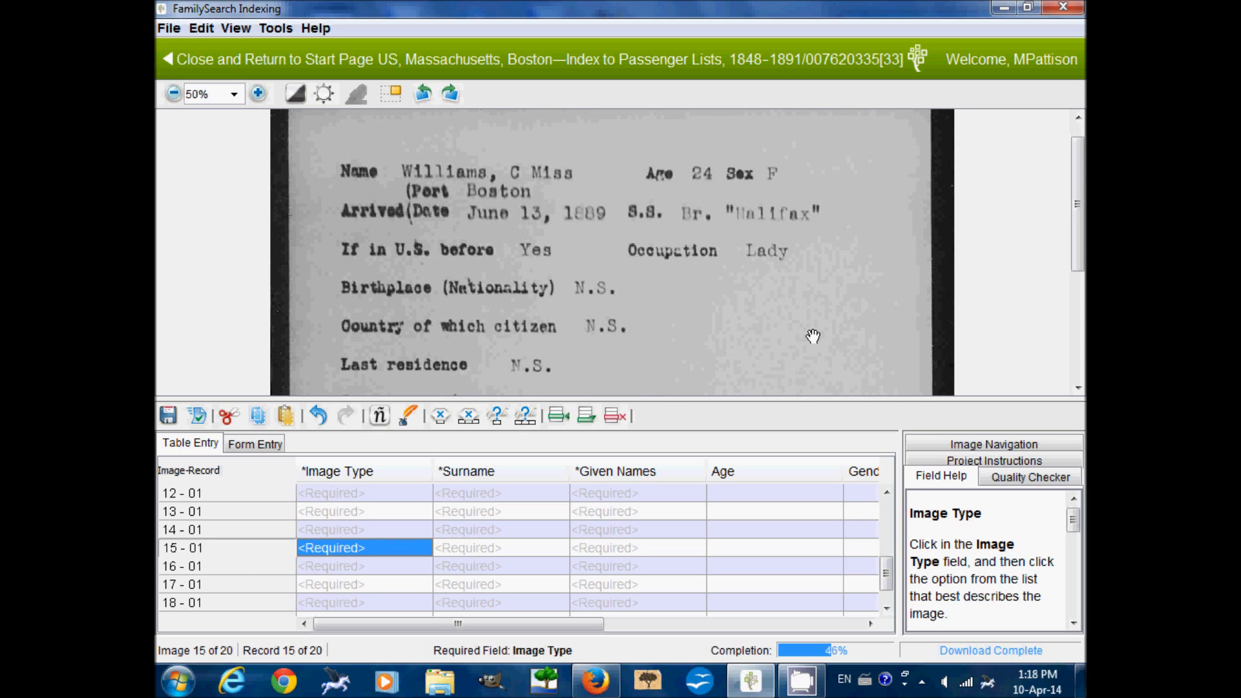
# Set record 15's image type to Normal and enter the passenger's surname and given-name initial from its card.
pyautogui.write('n')
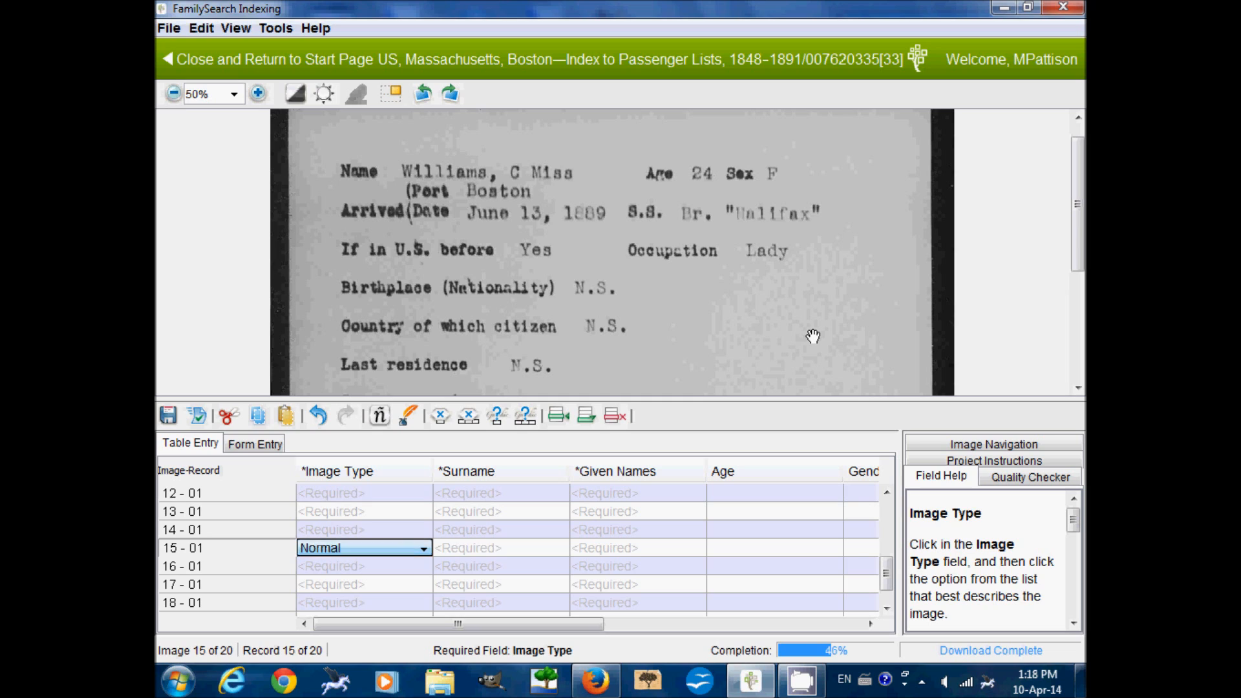
pyautogui.press('Tab')
pyautogui.write('W')
pyautogui.press('Tab')
pyautogui.write('C')
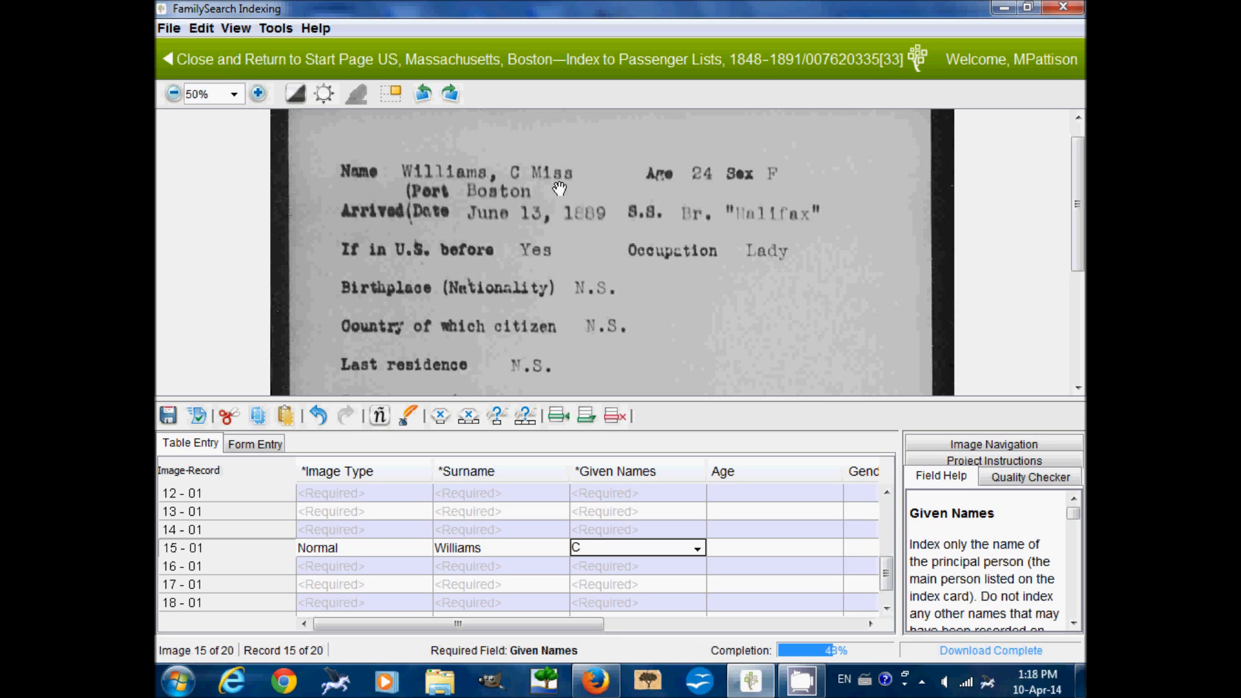
pyautogui.press('Tab')
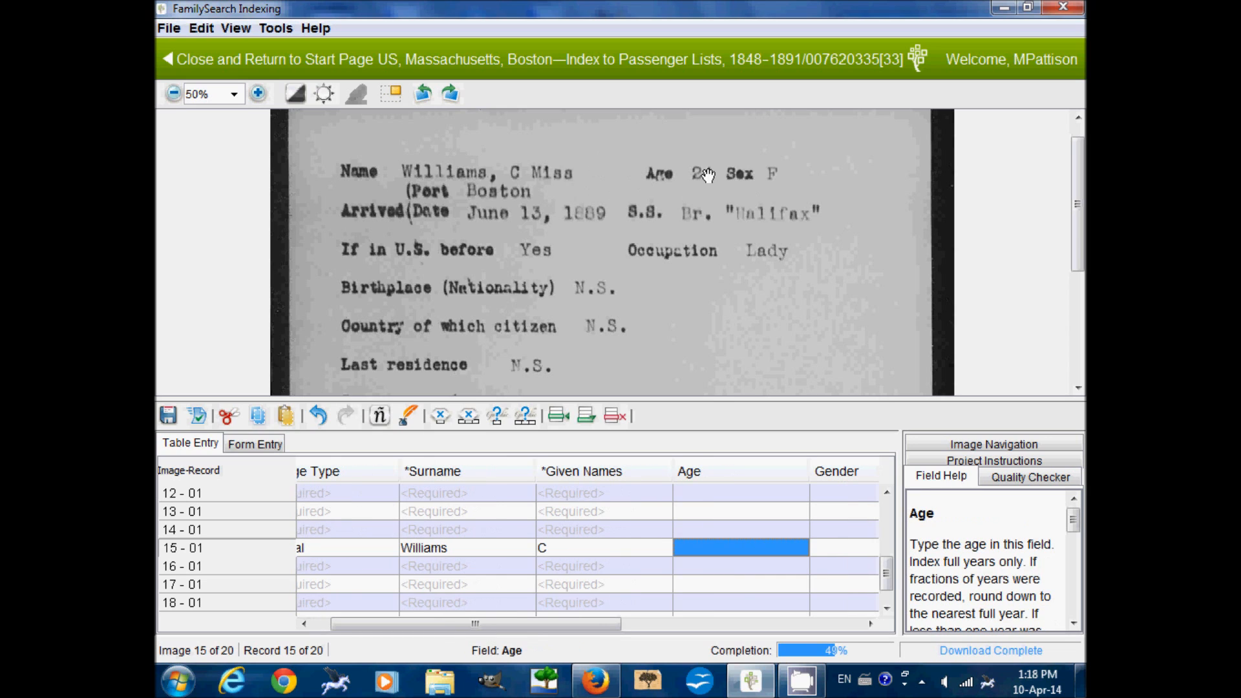
# Enter age 24 and gender F in record 15.
pyautogui.write('24')
pyautogui.press('Tab')
pyautogui.write('F')
pyautogui.press('Tab')
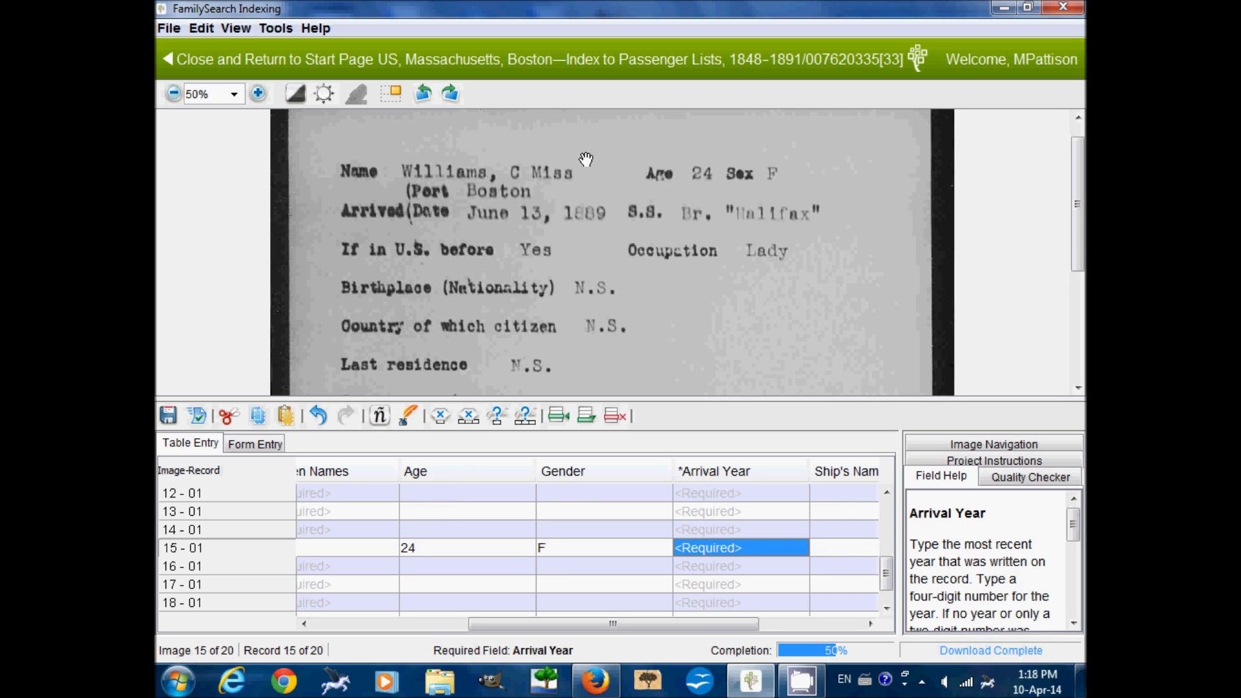
# Complete record 15 with arrival year 1889, ship's name Halifax and birthplace or nationality N S.
pyautogui.write('1889')
pyautogui.press('Tab')
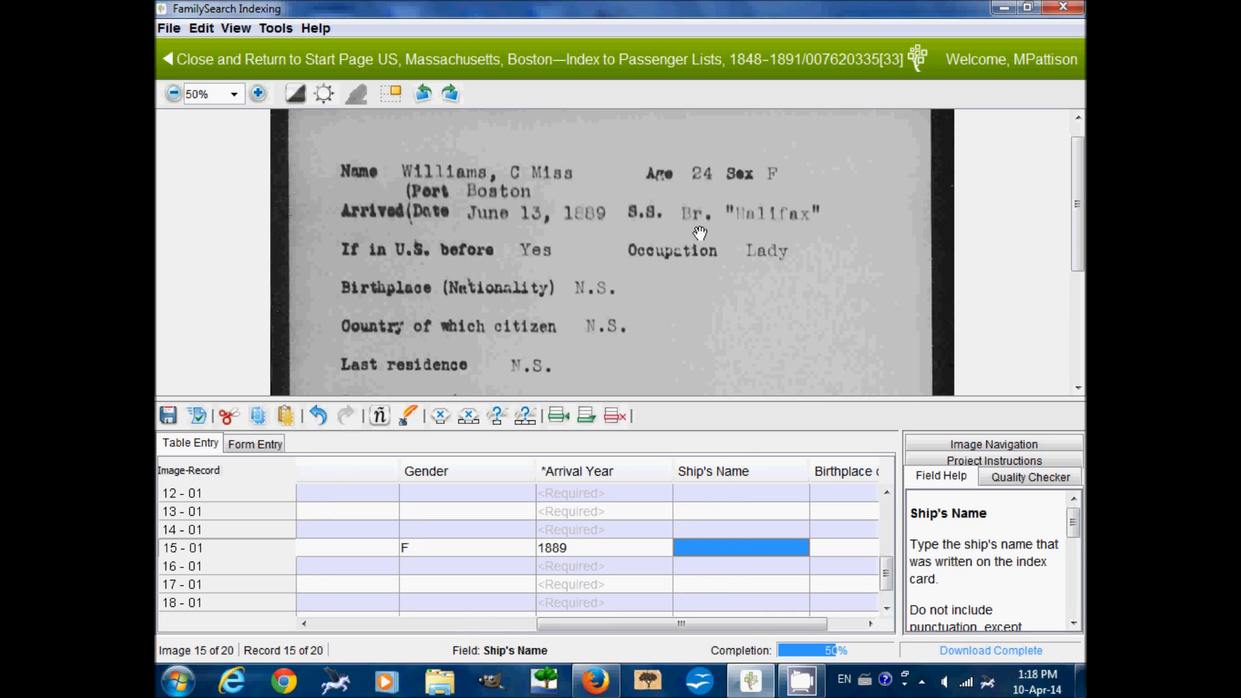
pyautogui.write('Halifax')
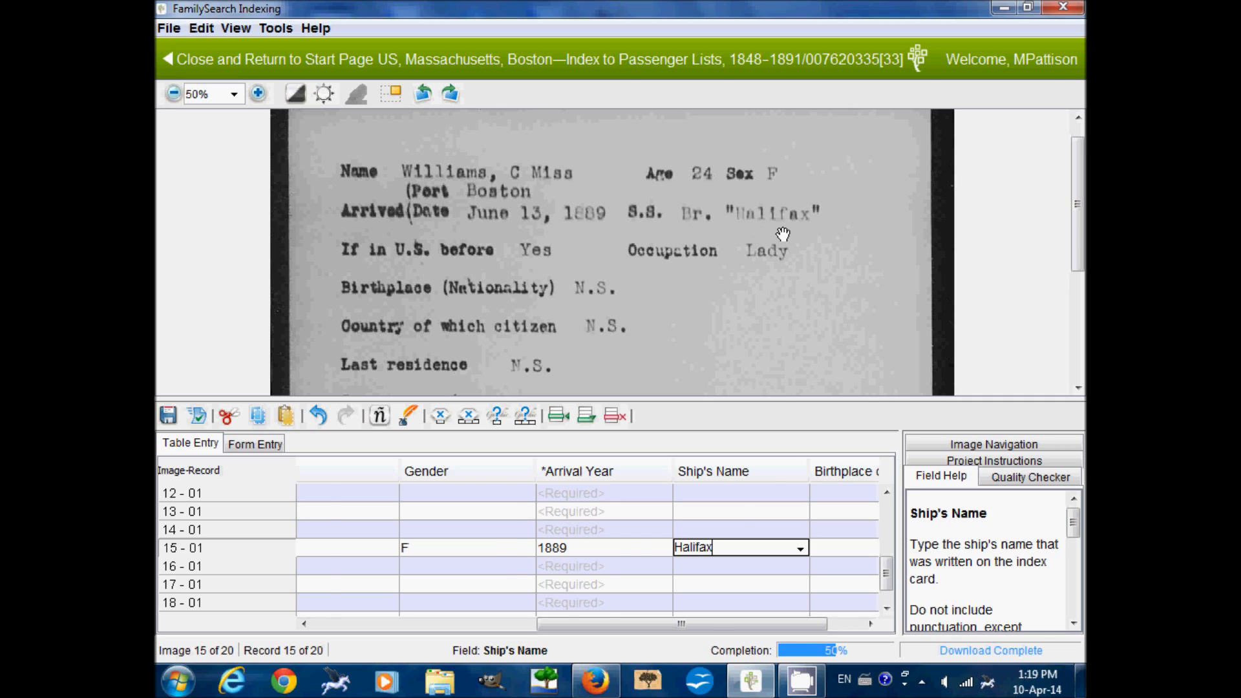
pyautogui.press('Tab')
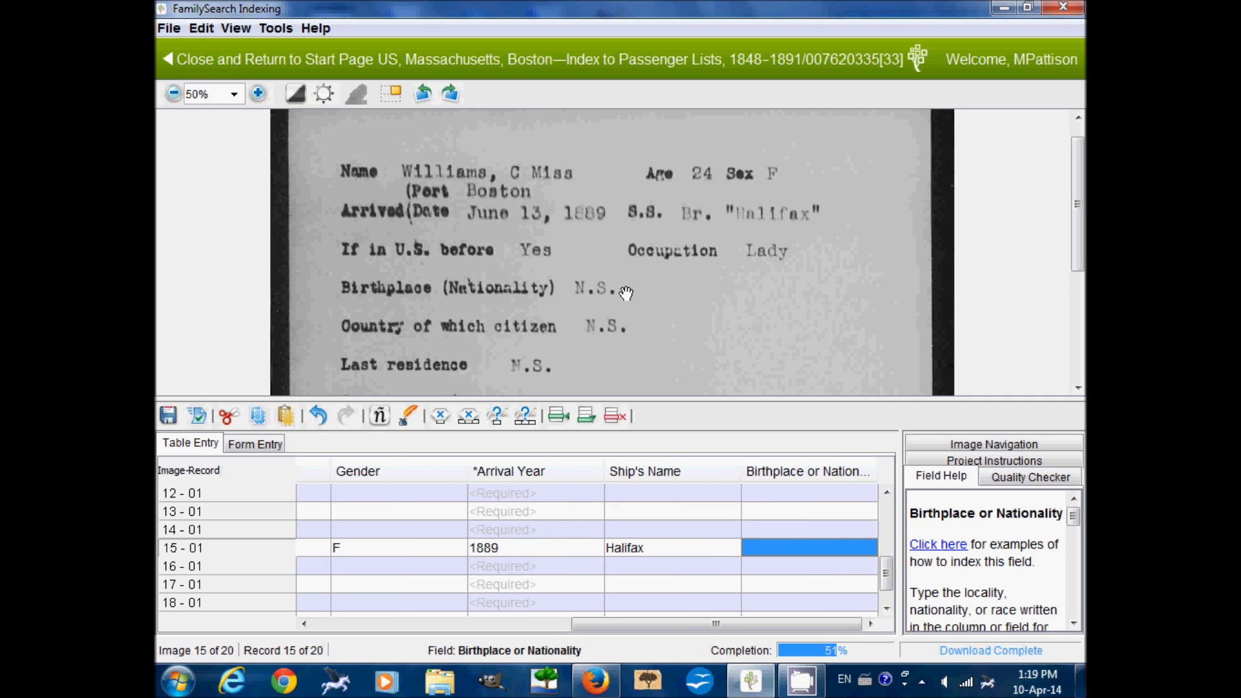
pyautogui.write('NS')
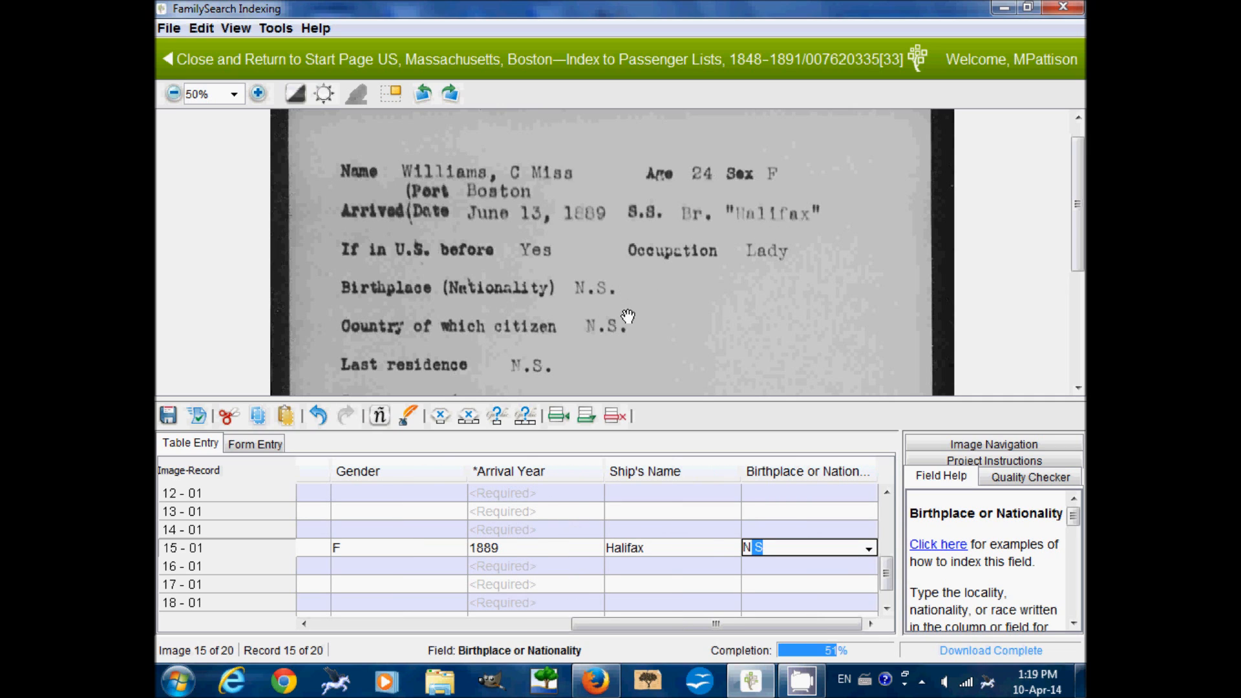
# Set record 20's image type to Normal and enter the passenger's surname and given-name initial from its card.
pyautogui.moveTo(599, 626); pyautogui.dragTo(342, 626)
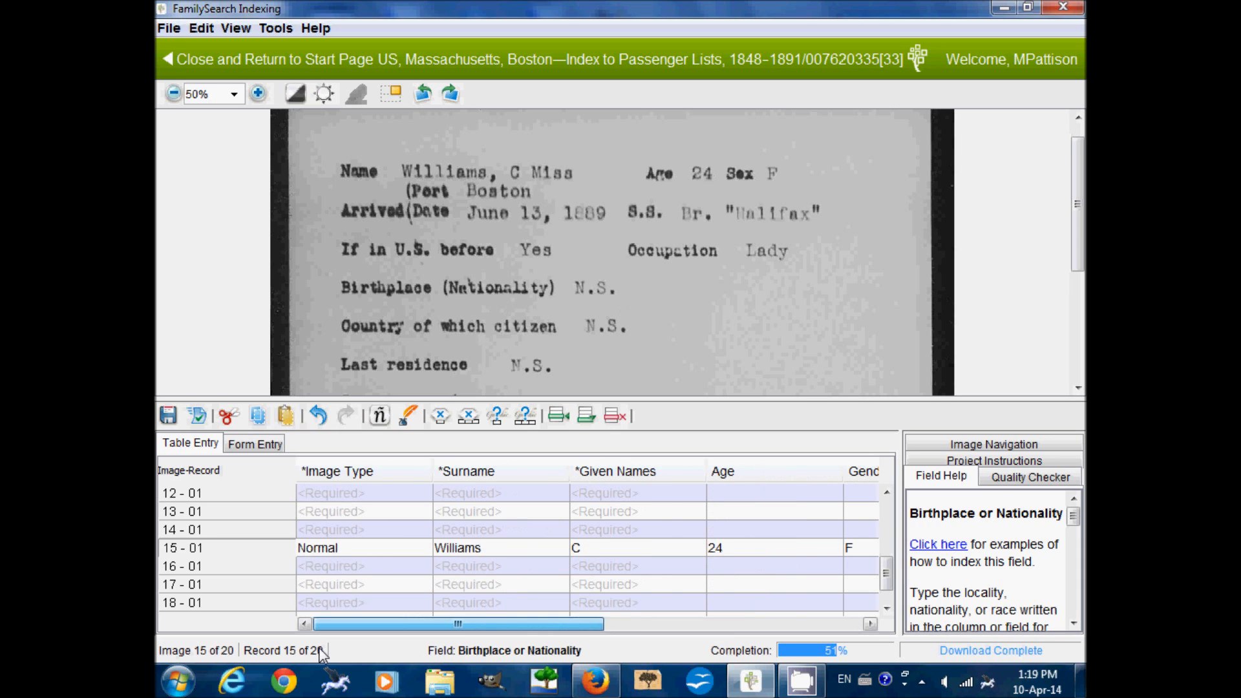
pyautogui.scroll(-1, 335, 559)
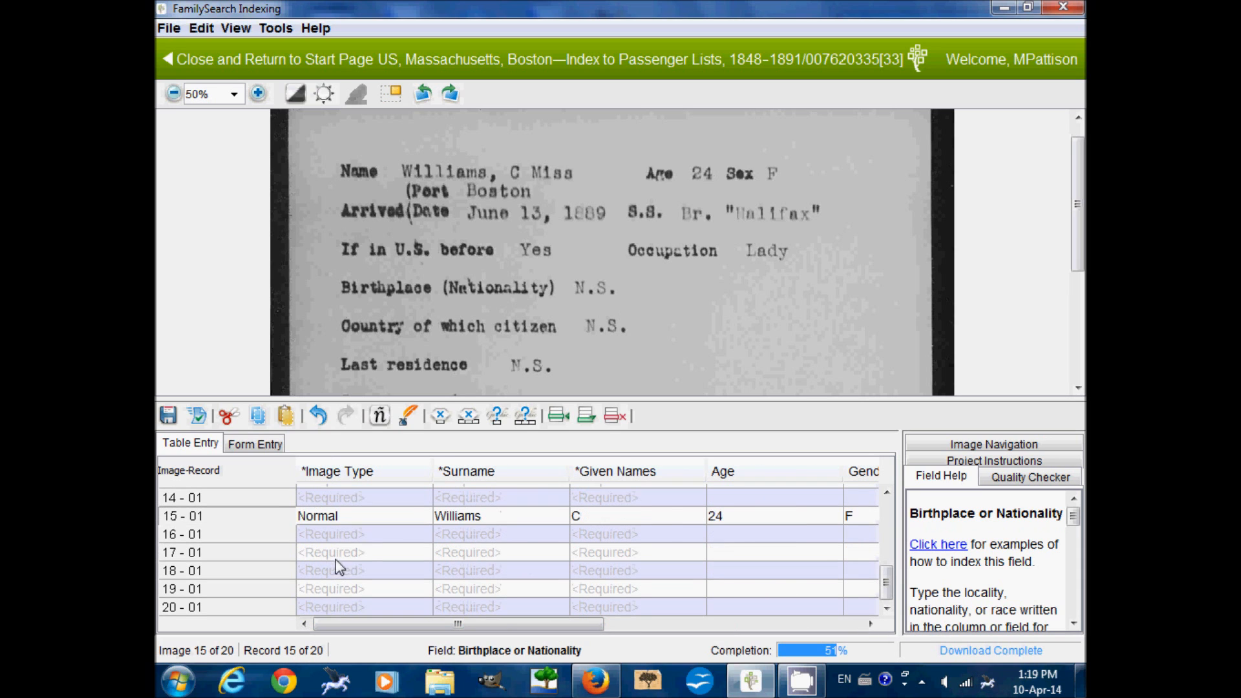
pyautogui.click(331, 612)
pyautogui.moveTo(673, 361); pyautogui.dragTo(674, 271)
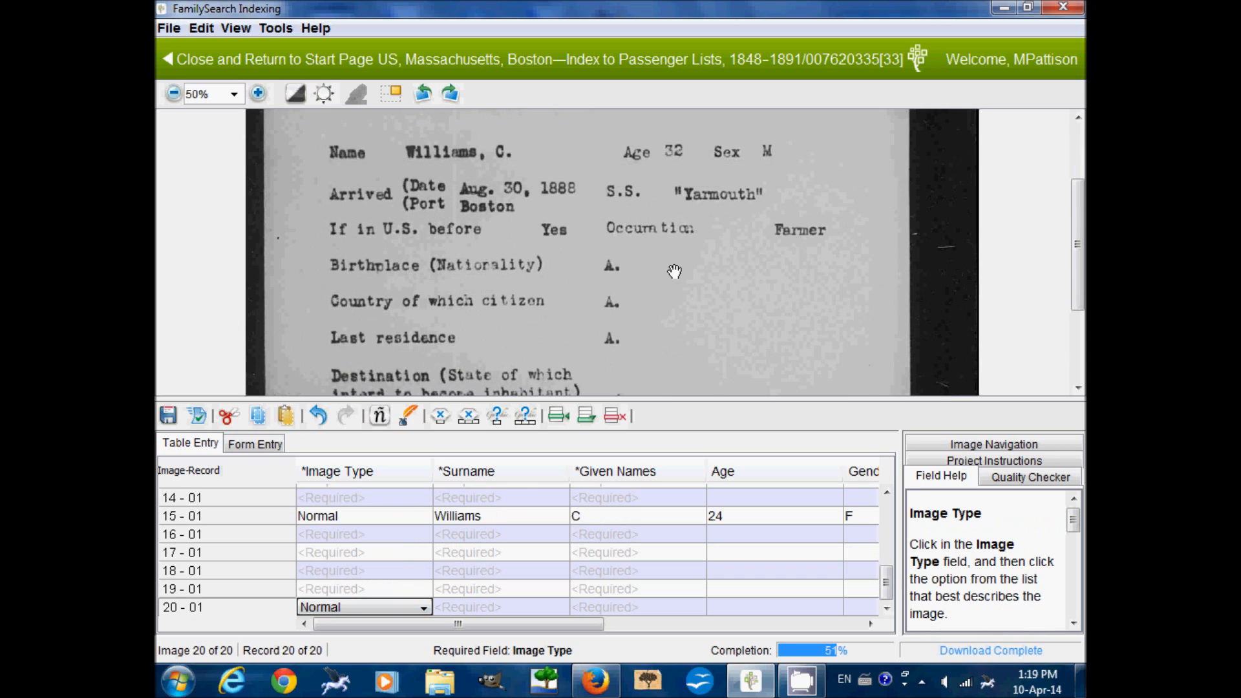
pyautogui.scroll(-1, 743, 320)
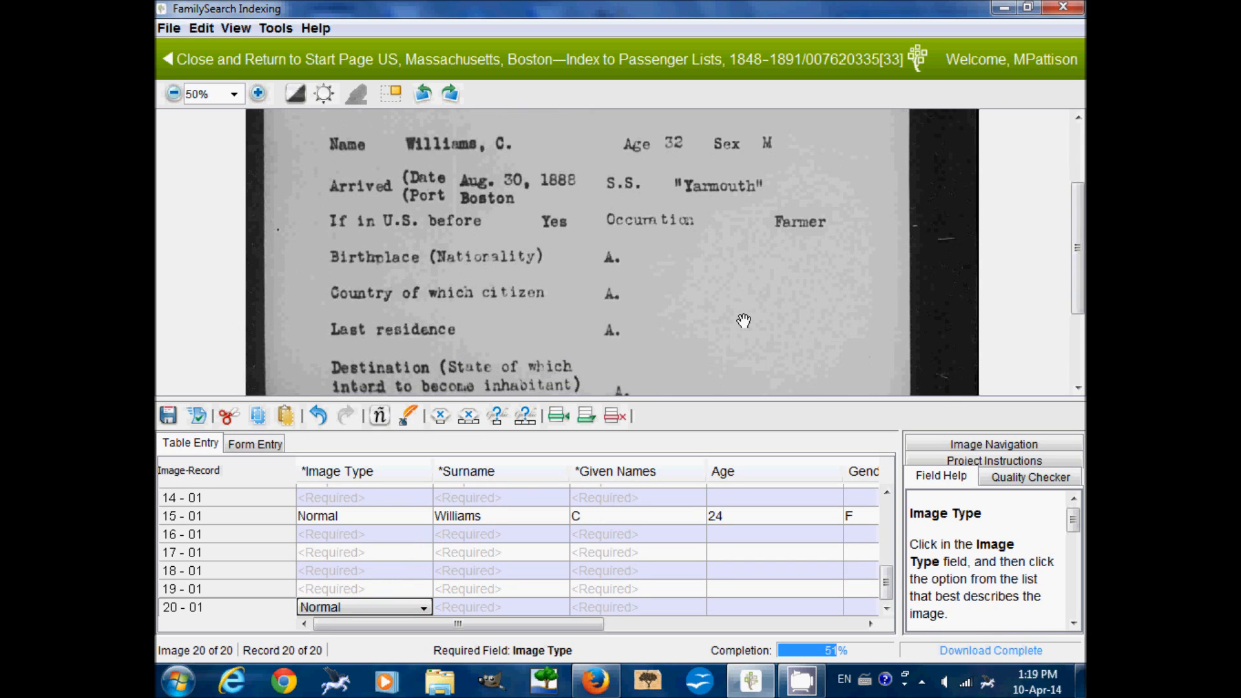
pyautogui.press('Tab')
pyautogui.write('W')
pyautogui.press('Tab')
pyautogui.write('C')
pyautogui.press('Tab')
# Enter age 32 and gender M in record 20.
pyautogui.write('32')
pyautogui.press('Tab')
pyautogui.write('M')
pyautogui.press('Tab')
# Complete record 20 with arrival year 1888, ship's name Yarmouth and birthplace or nationality A.
pyautogui.write('1888')
pyautogui.press('Tab')
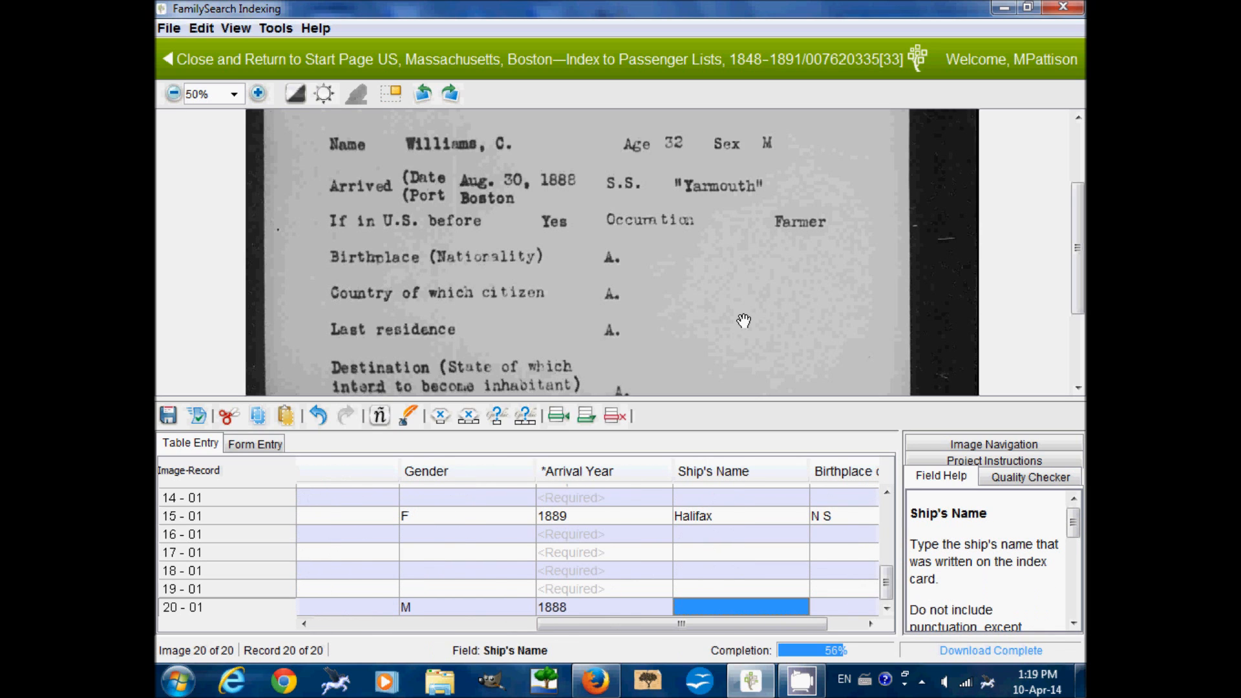
pyautogui.write('Yarmouth')
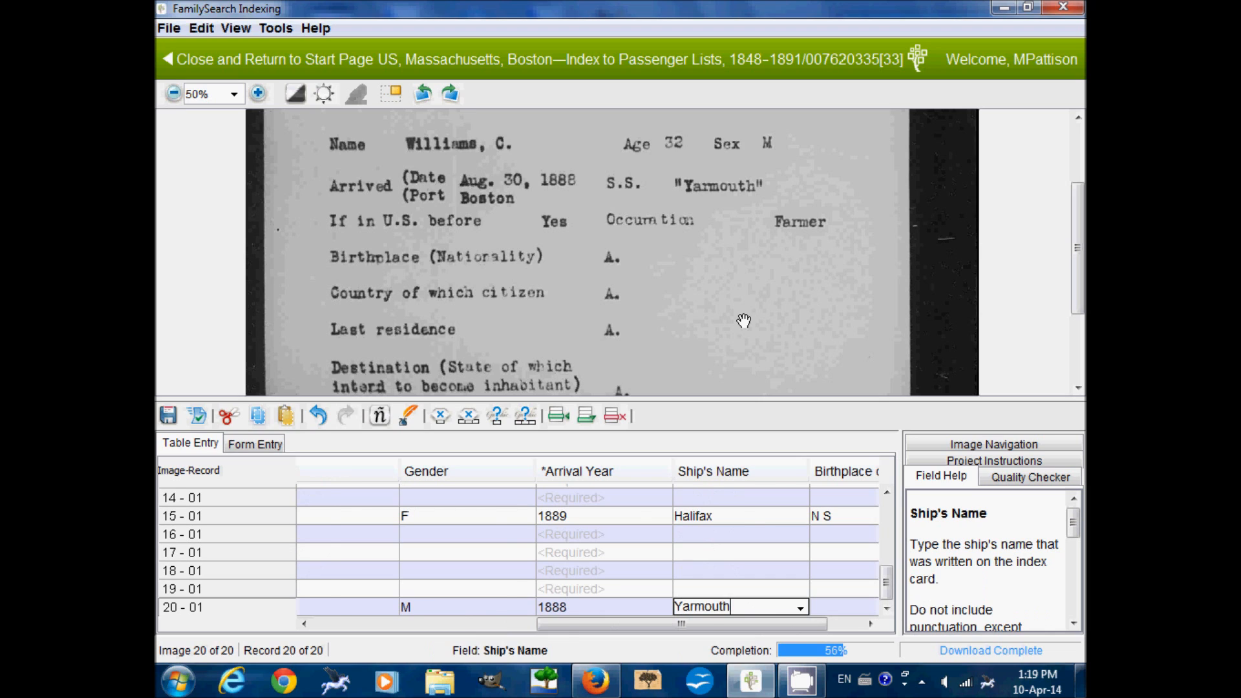
pyautogui.press('Tab')
pyautogui.write('A')
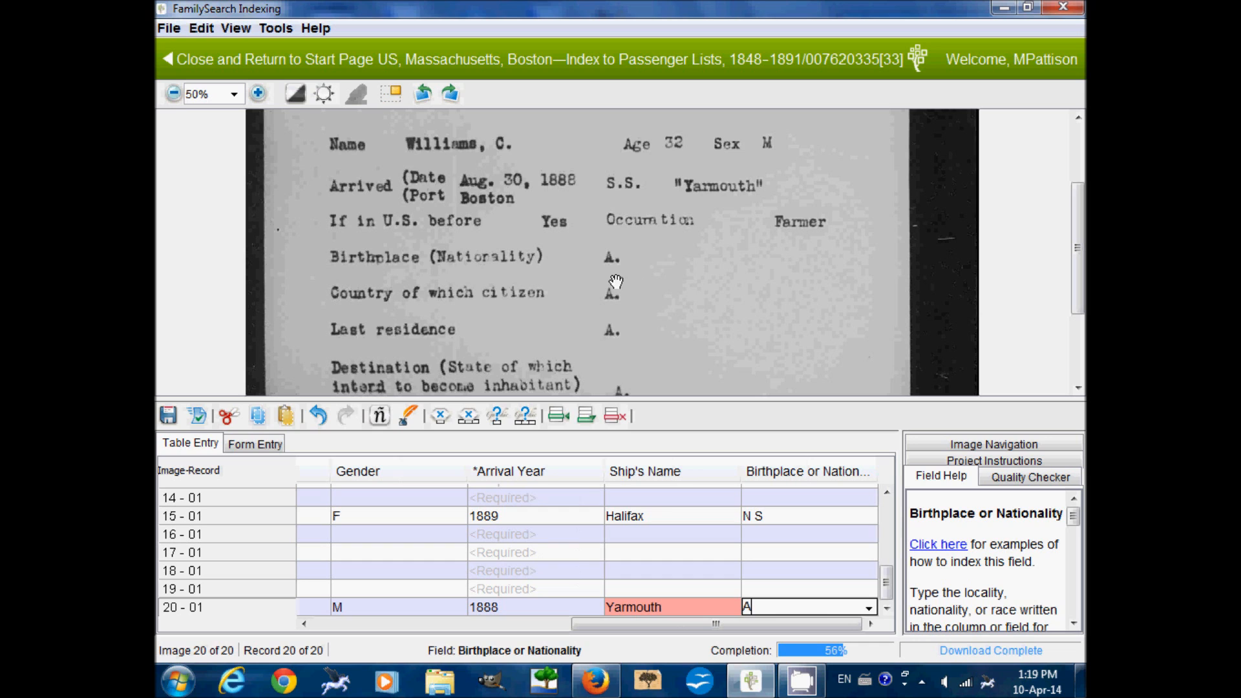
# Compare record 02's birthplace or nationality entry with its index card, and return to the same field in record 20.
pyautogui.scroll(-1, 660, 265)
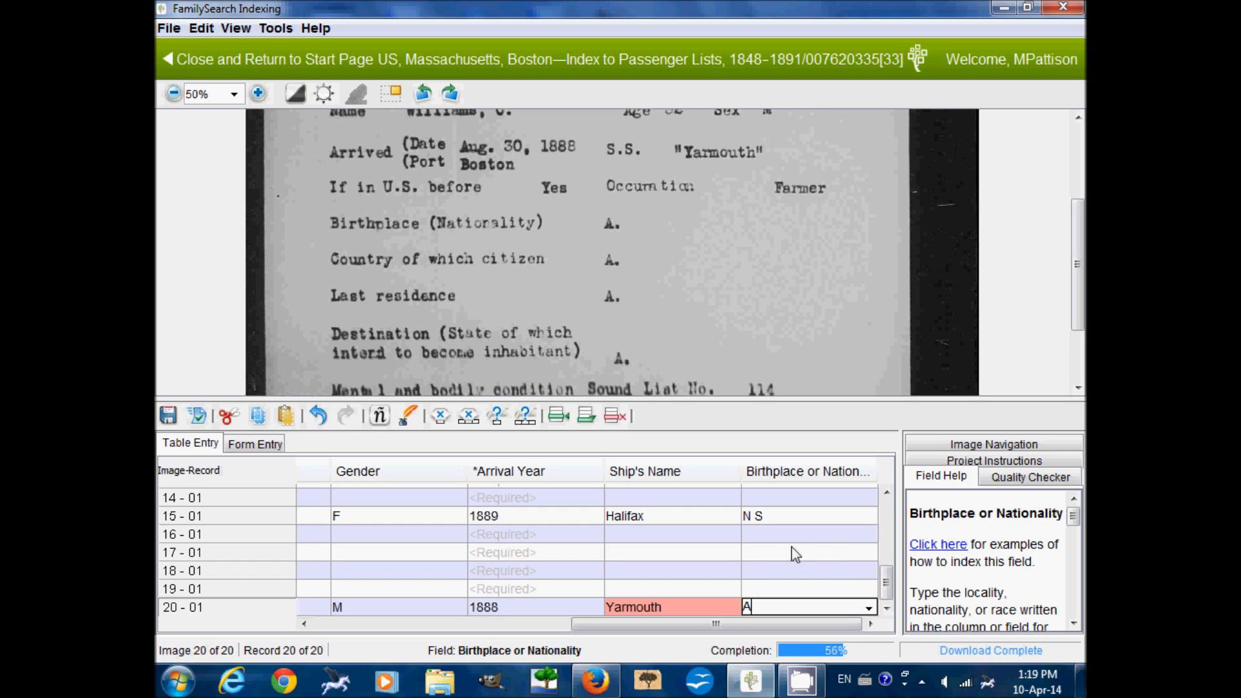
pyautogui.scroll(4, 771, 566)
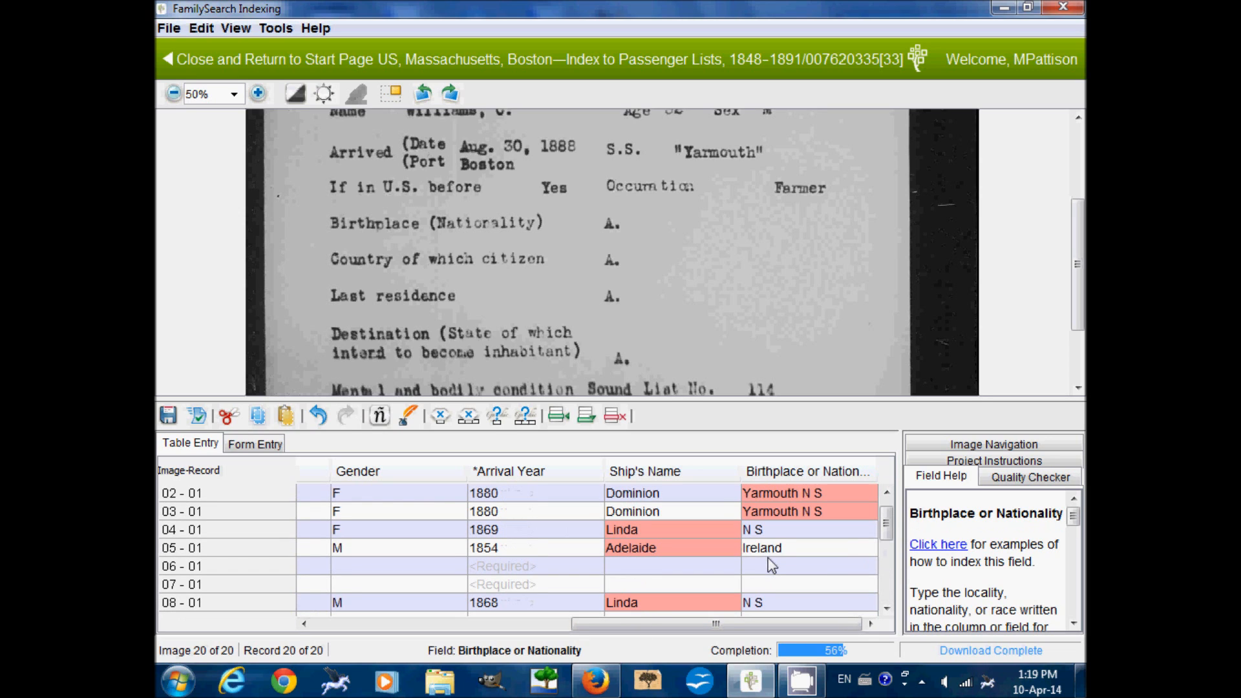
pyautogui.click(808, 495)
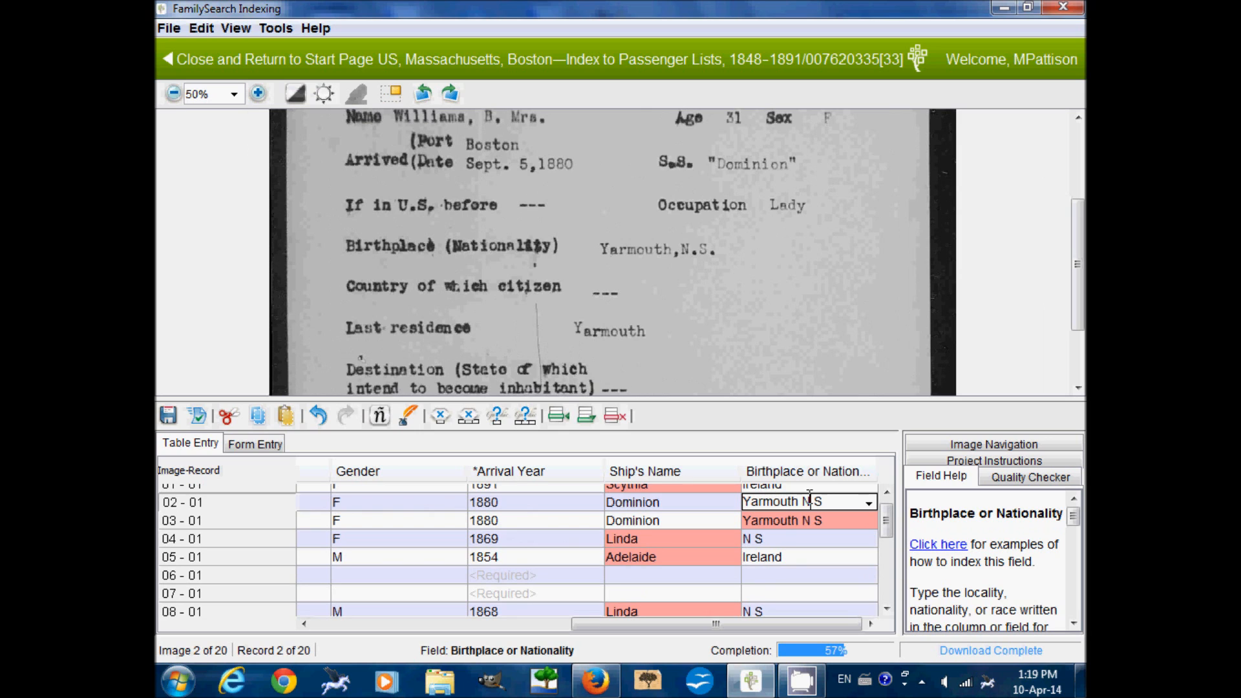
pyautogui.moveTo(803, 294); pyautogui.dragTo(810, 364)
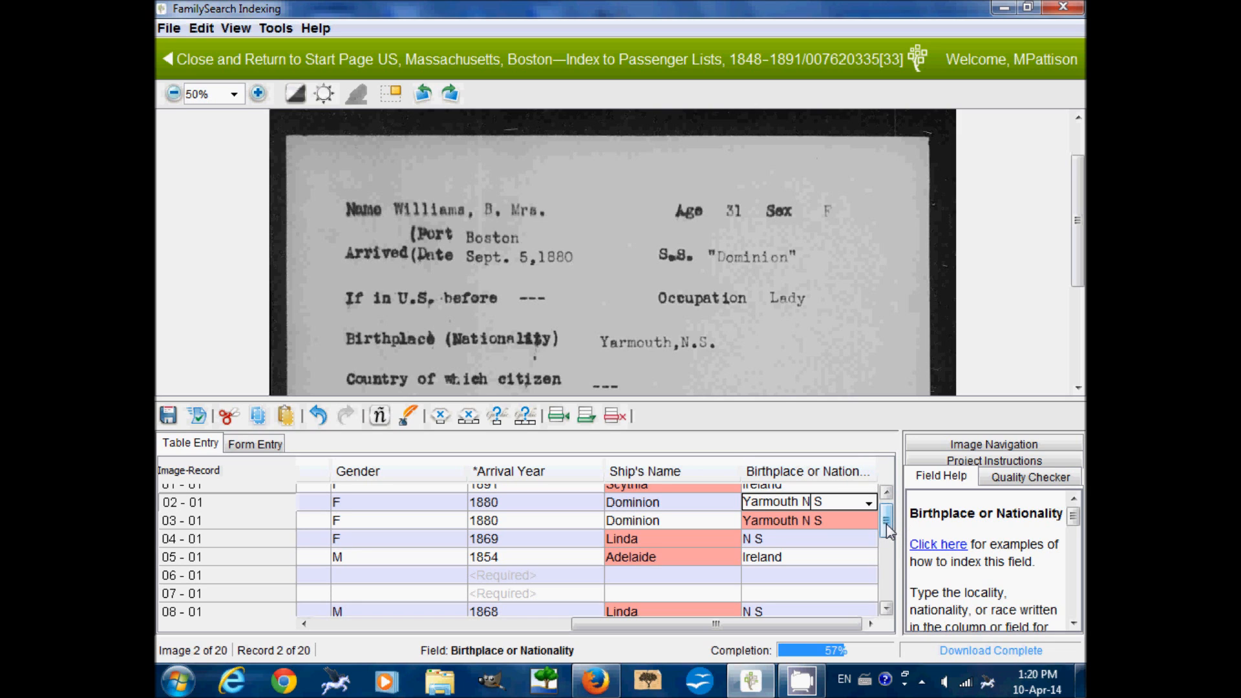
pyautogui.scroll(-1, 888, 538)
pyautogui.scroll(-12, 888, 538)
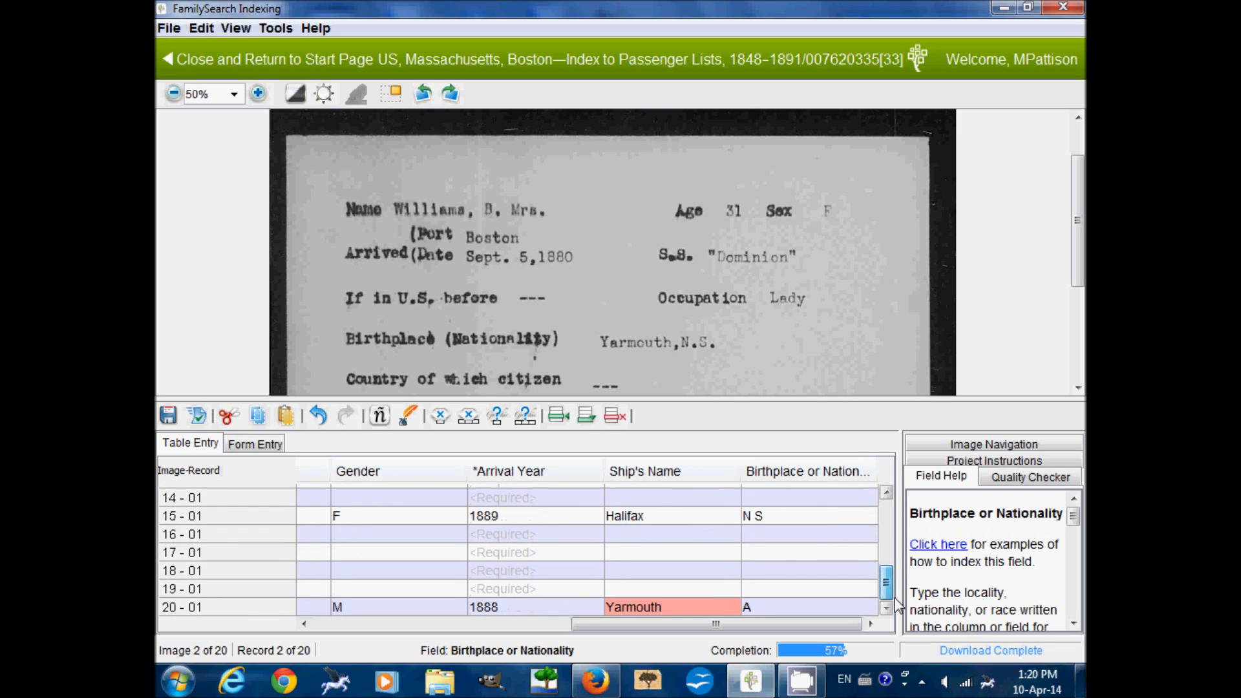
pyautogui.click(801, 609)
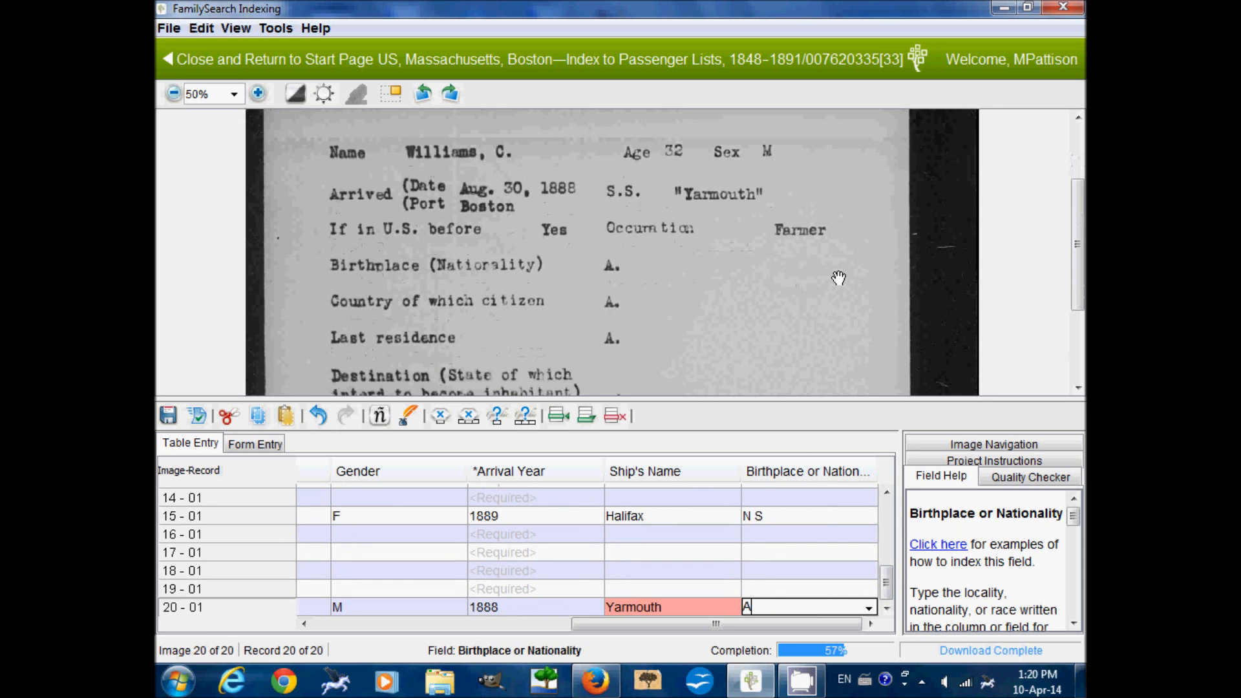